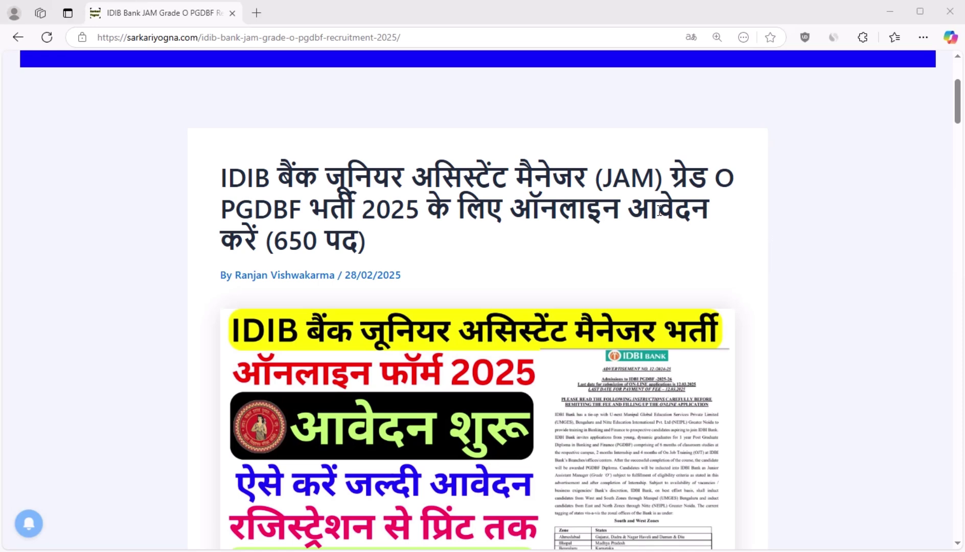
Step: Scroll the recruitment article past its title and banner down to the Table of Contents
scroll(520, 311, "down", 4)
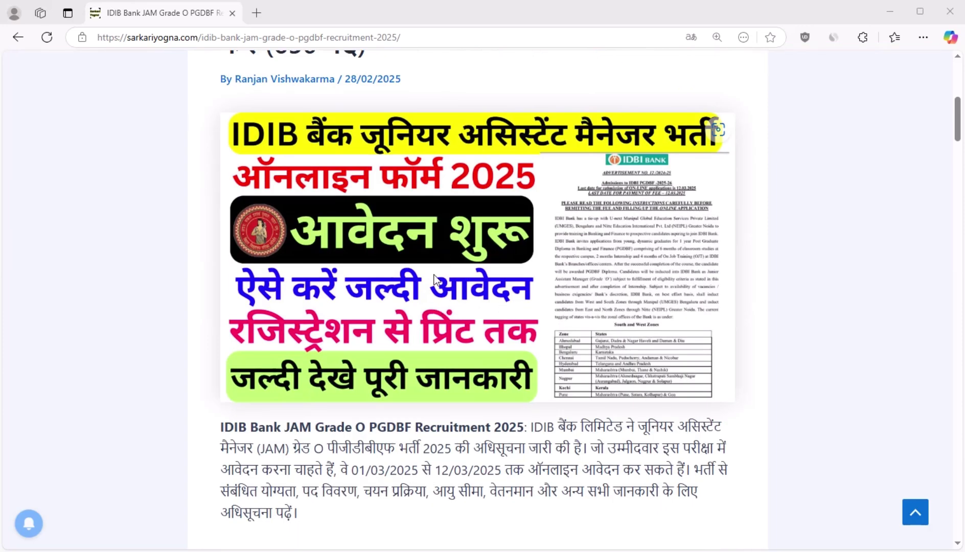
scroll(382, 235, "up", 4)
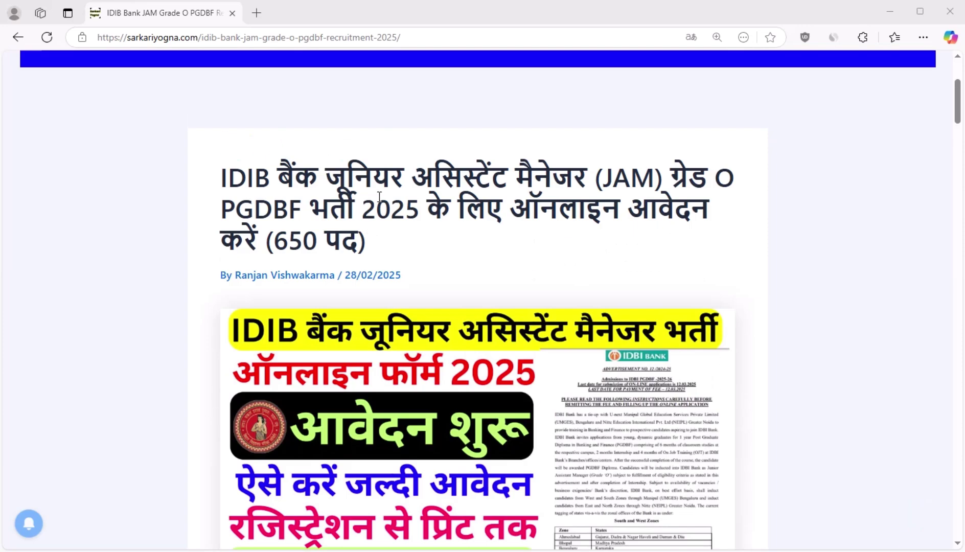
scroll(372, 255, "down", 12)
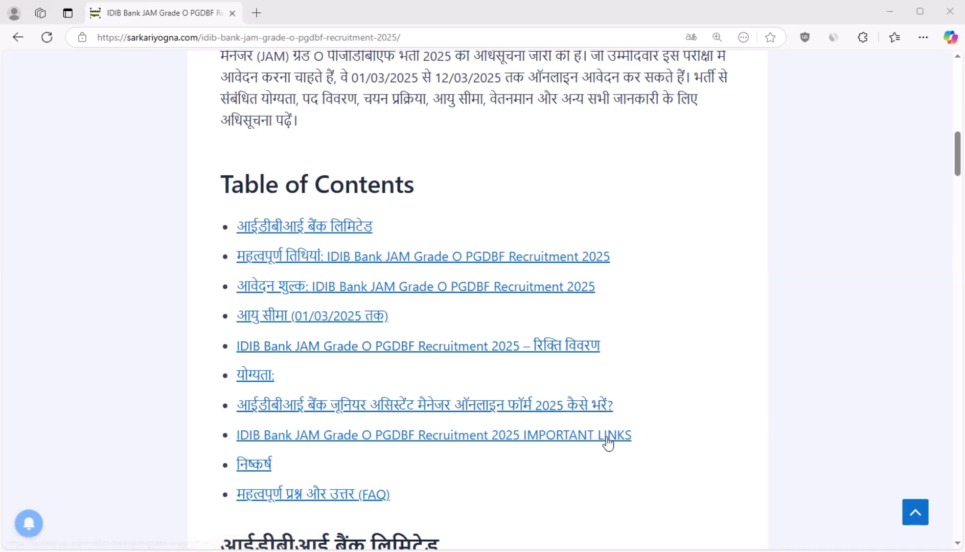
Step: Scroll back up to the article's title and the 650-post banner image
scroll(620, 382, "up", 6)
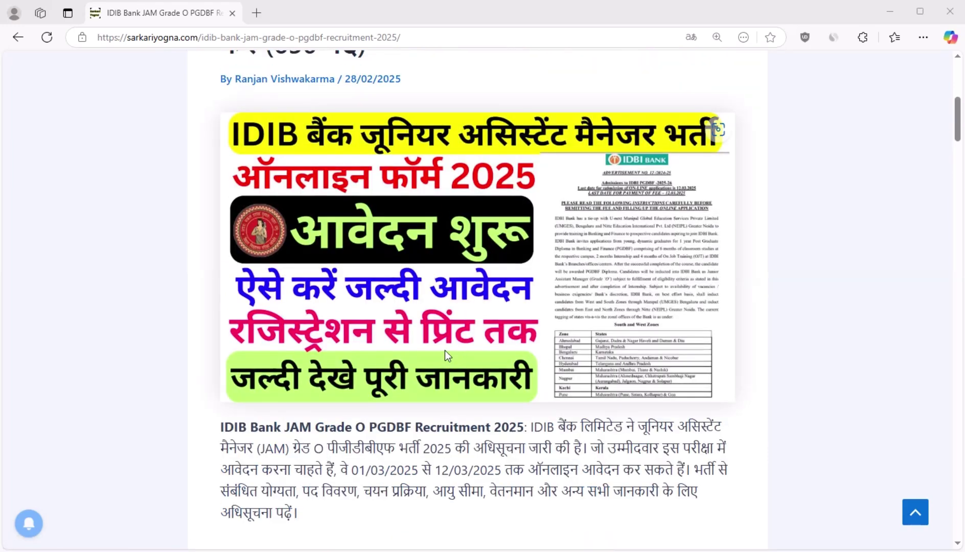
scroll(317, 151, "up", 6)
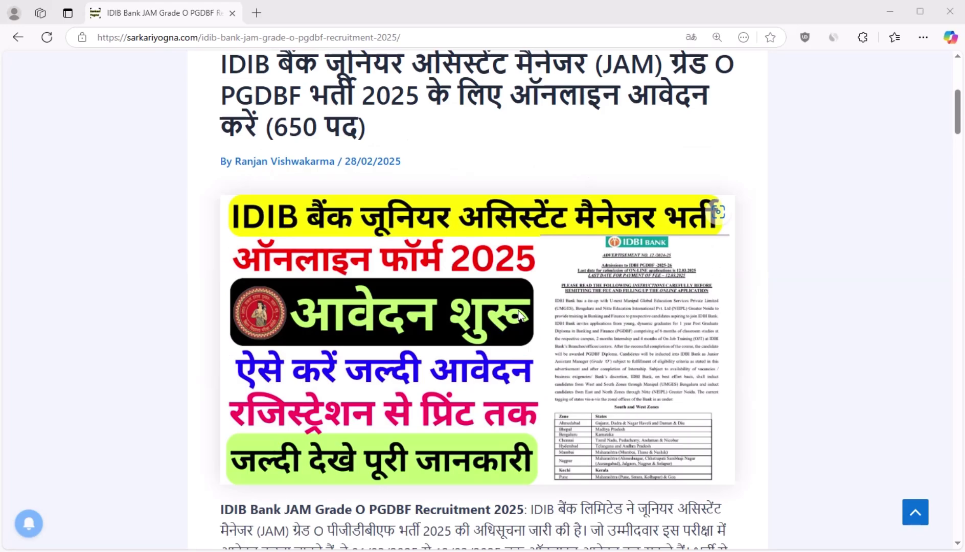
scroll(680, 385, "down", 3)
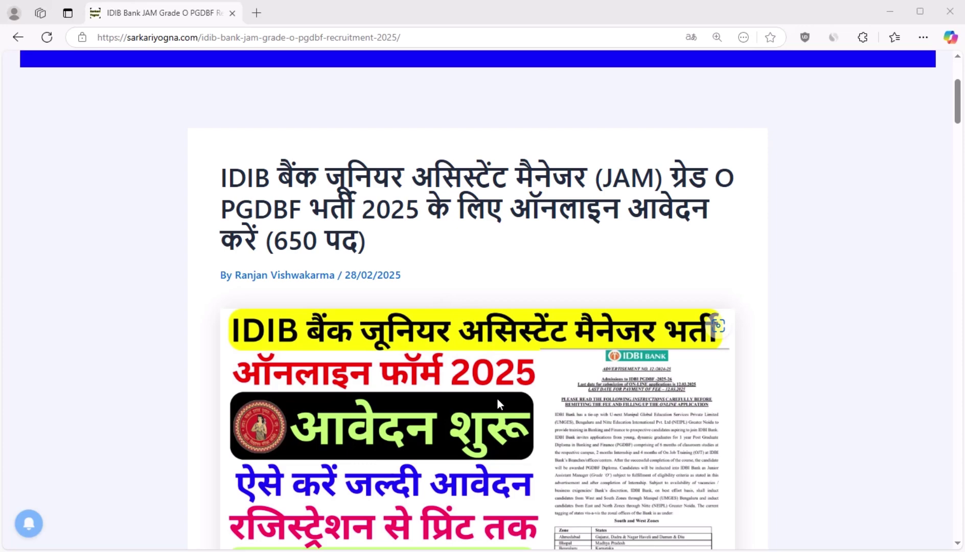
Step: Scroll down, highlighting the intro paragraph and the IDBI Bank Limited advertisement heading
scroll(498, 399, "down", 4)
scroll(443, 289, "down", 4)
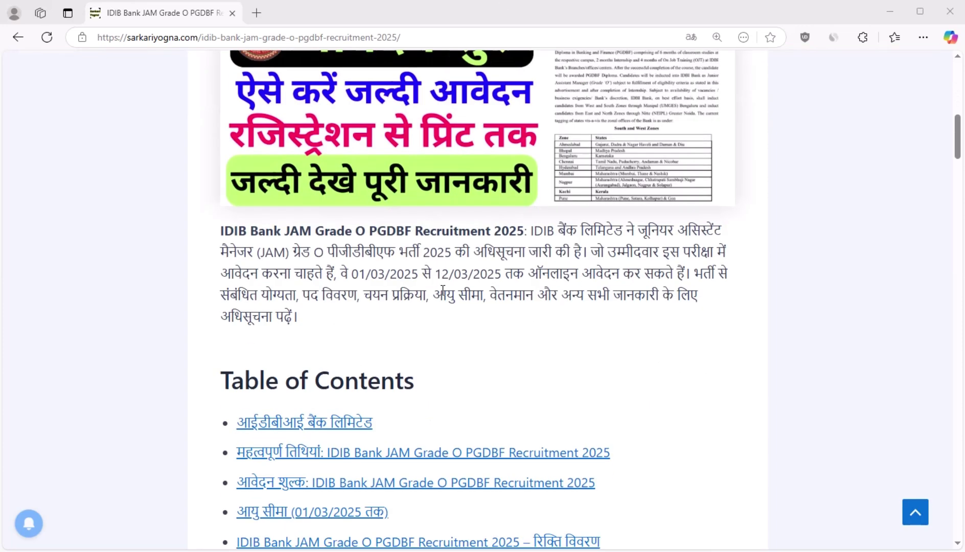
scroll(443, 289, "down", 4)
scroll(328, 145, "up", 4)
left_click_drag(222, 230, 383, 333)
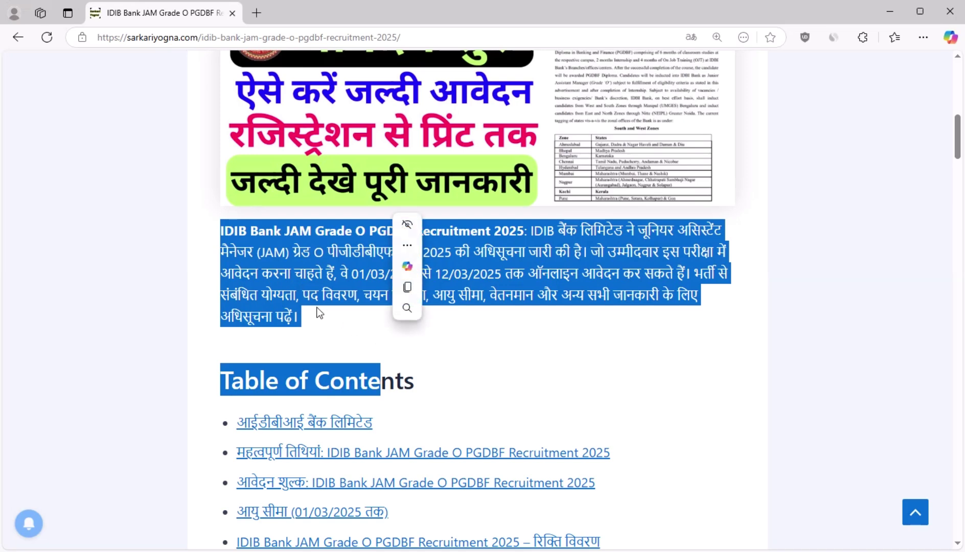
left_click(409, 347)
scroll(411, 346, "down", 11)
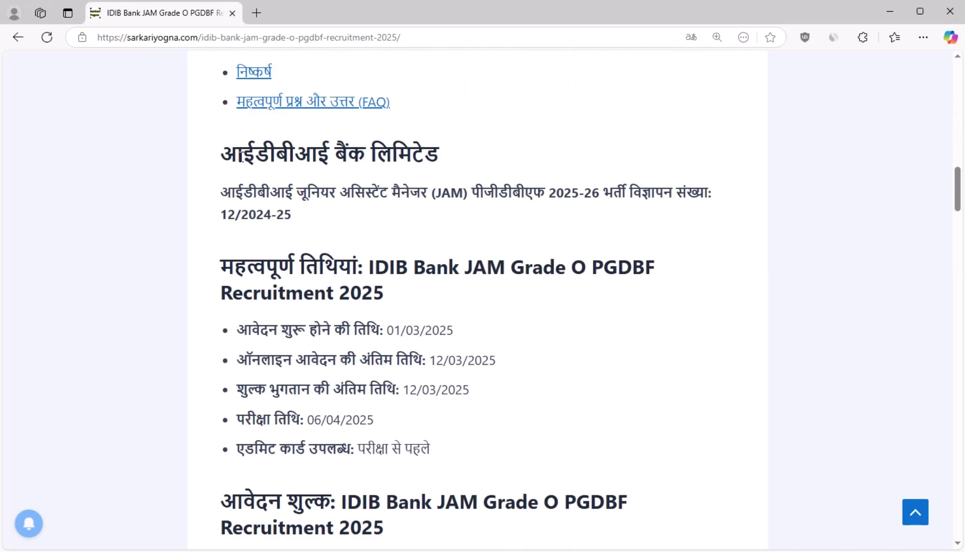
left_click_drag(223, 153, 417, 225)
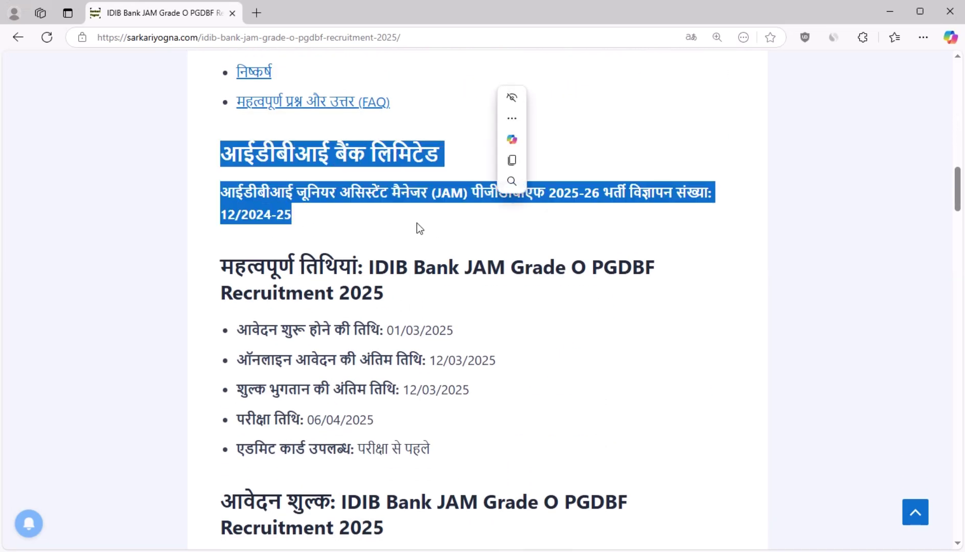
left_click(416, 223)
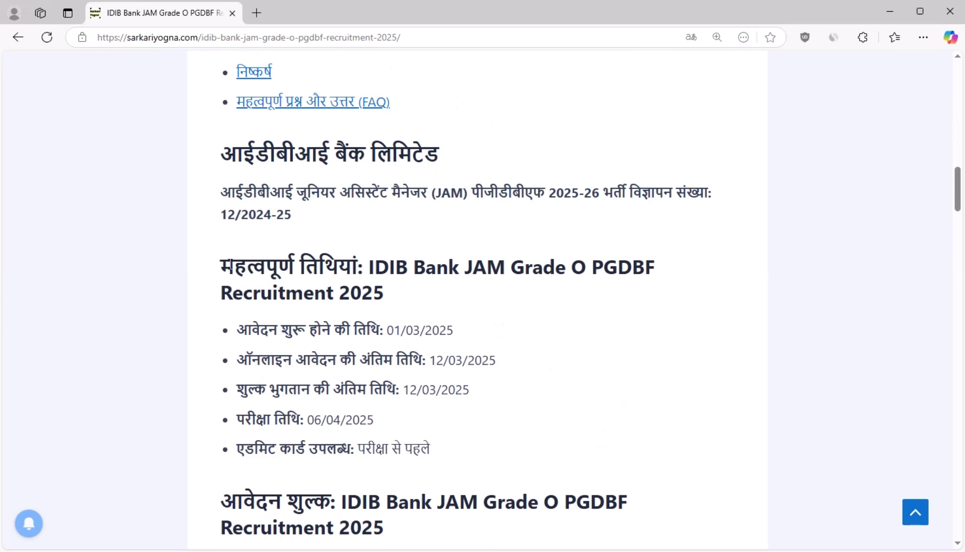
Step: Highlight the important dates: start 01/03/2025, last date 12/03/2025, exam 06/04/2025, admit card
left_click_drag(229, 265, 347, 268)
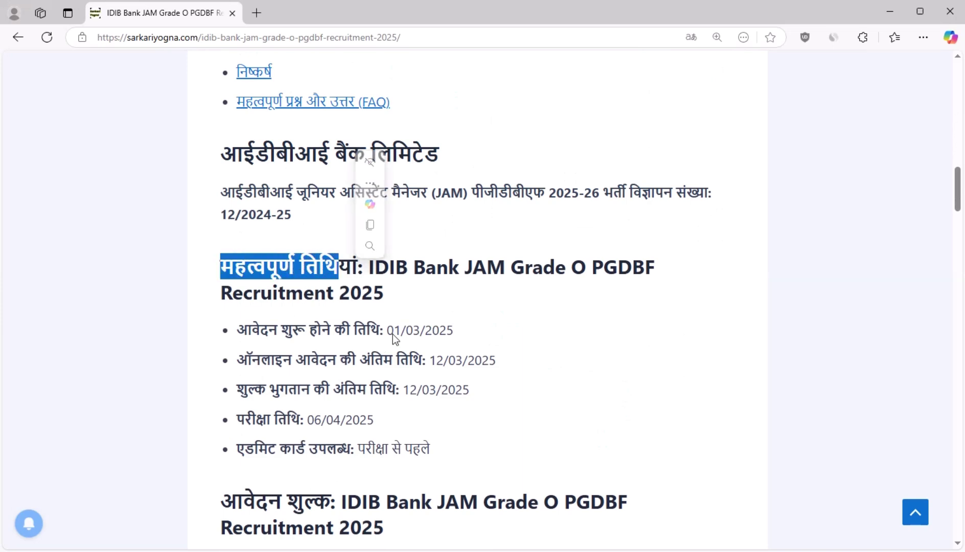
left_click_drag(393, 332, 499, 365)
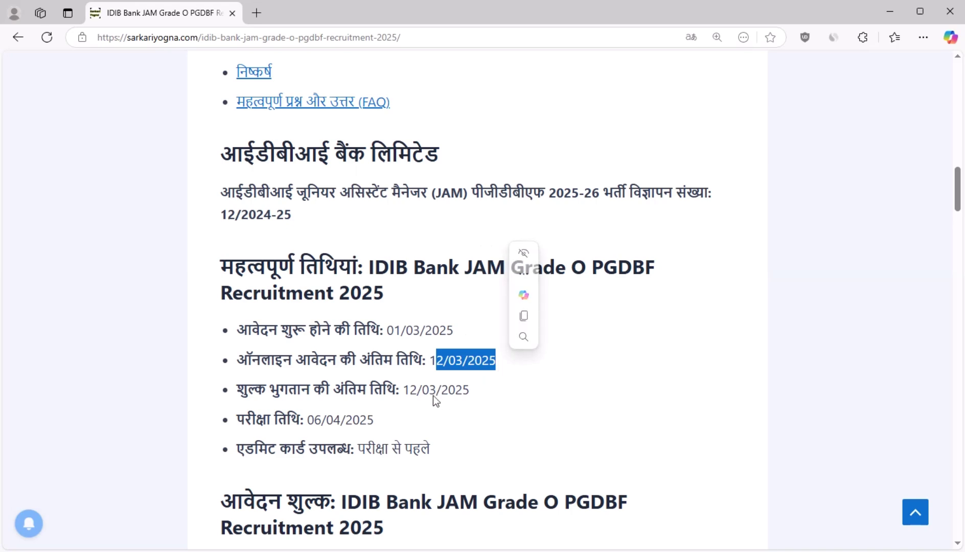
left_click_drag(403, 390, 485, 392)
left_click(411, 404)
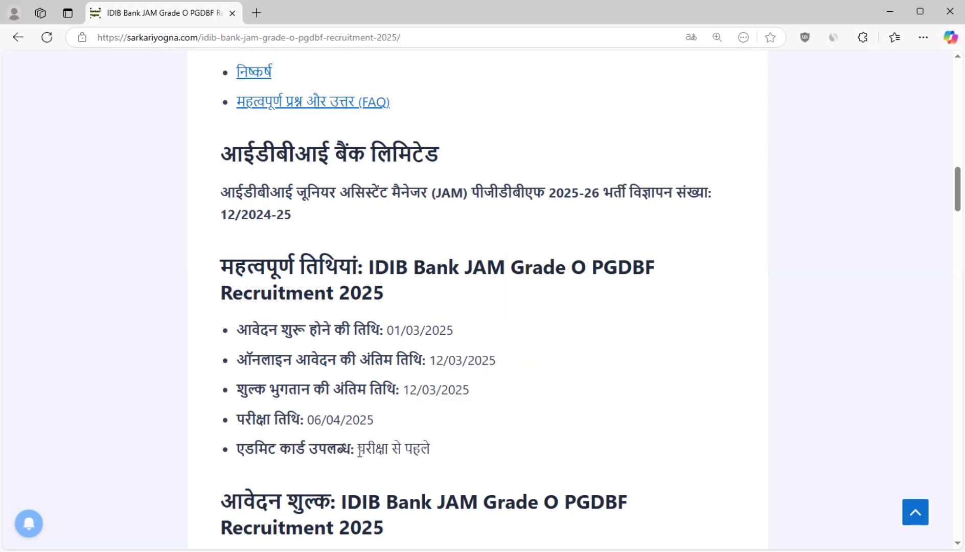
left_click_drag(308, 421, 396, 429)
left_click(492, 449)
left_click_drag(360, 450, 430, 448)
left_click(458, 475)
Step: Highlight the application fees: ₹1050/- for General, ₹250/- for SC/ST/PH, and payment methods
scroll(439, 479, "down", 3)
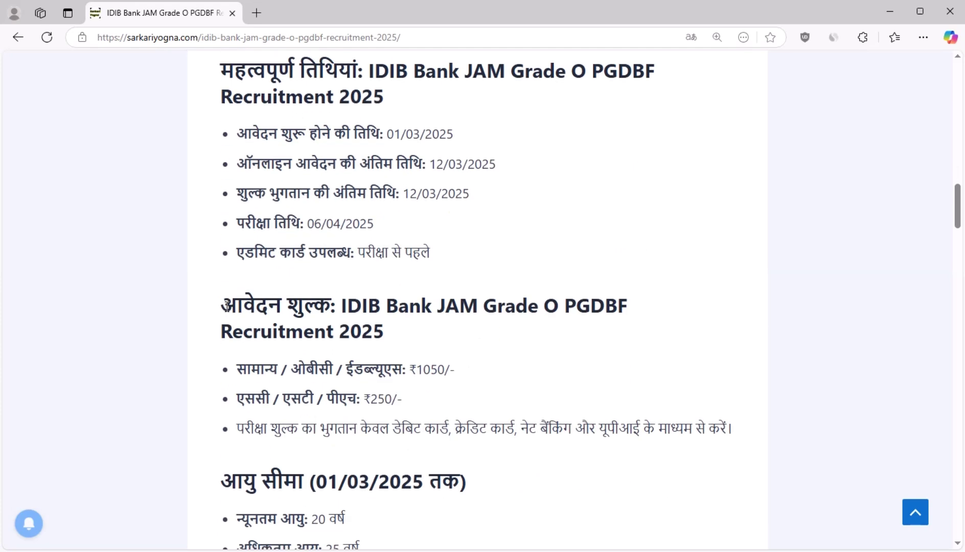
left_click_drag(226, 306, 336, 306)
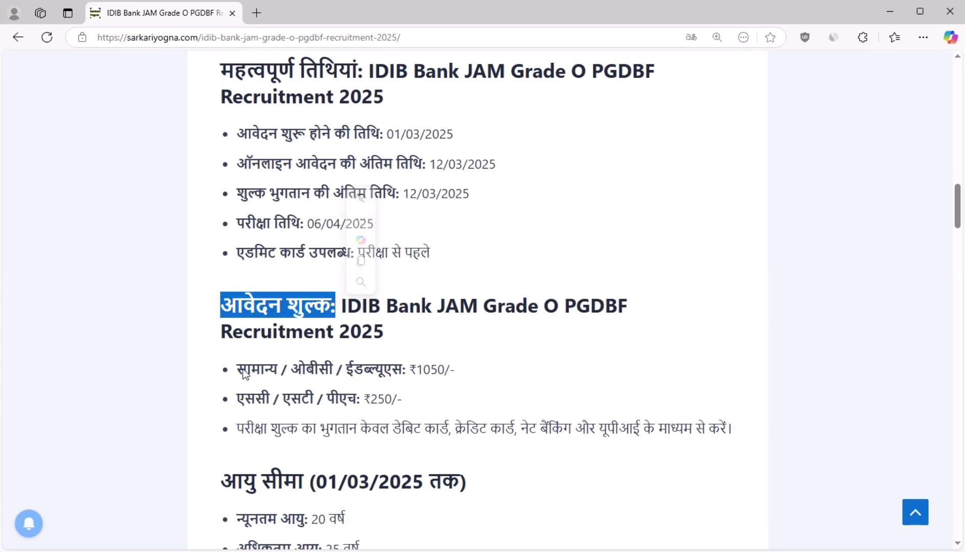
left_click_drag(243, 368, 290, 369)
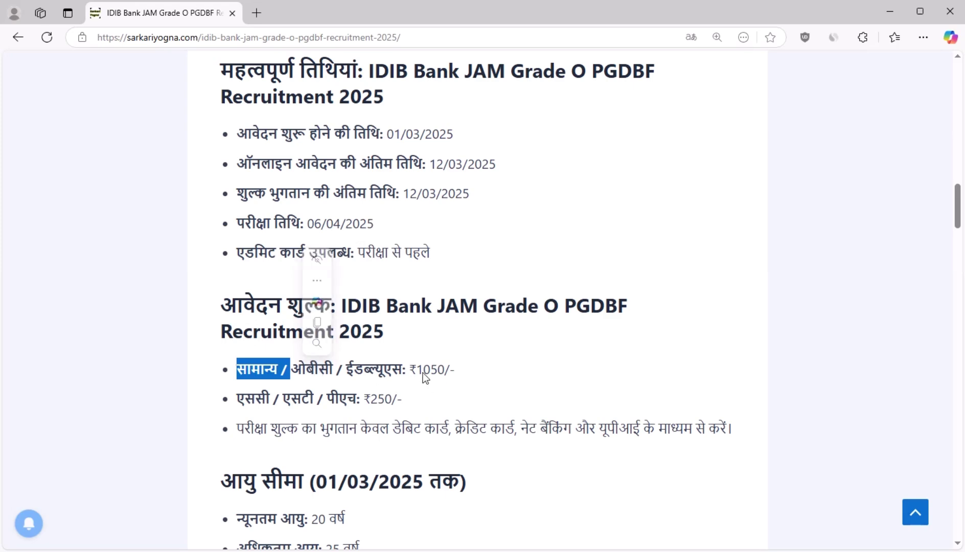
left_click_drag(407, 371, 451, 375)
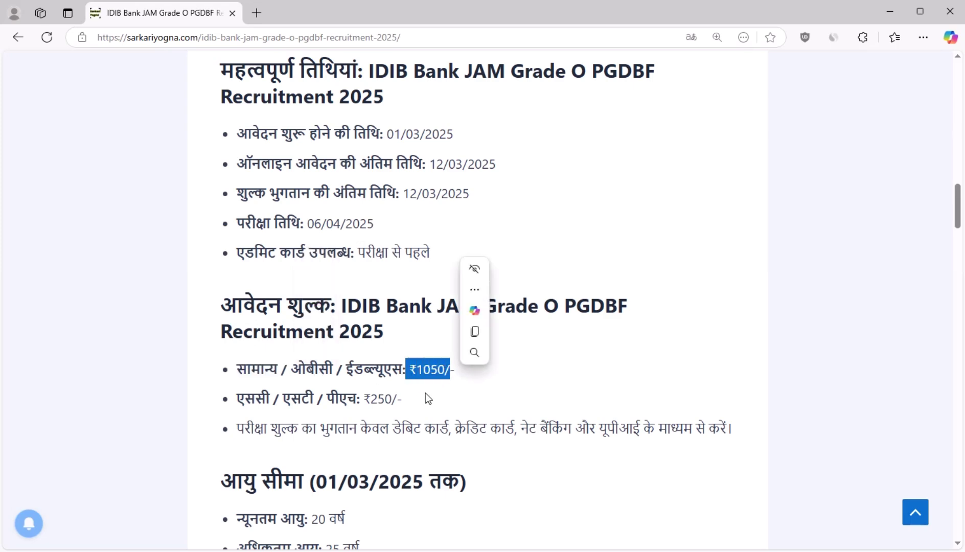
left_click(285, 410)
double_click(248, 398)
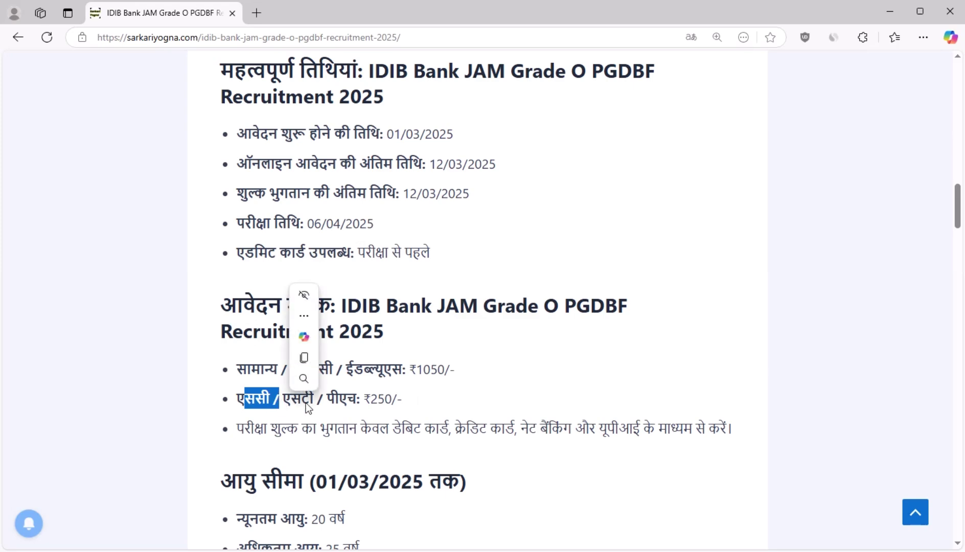
left_click_drag(312, 401, 399, 401)
left_click(424, 413)
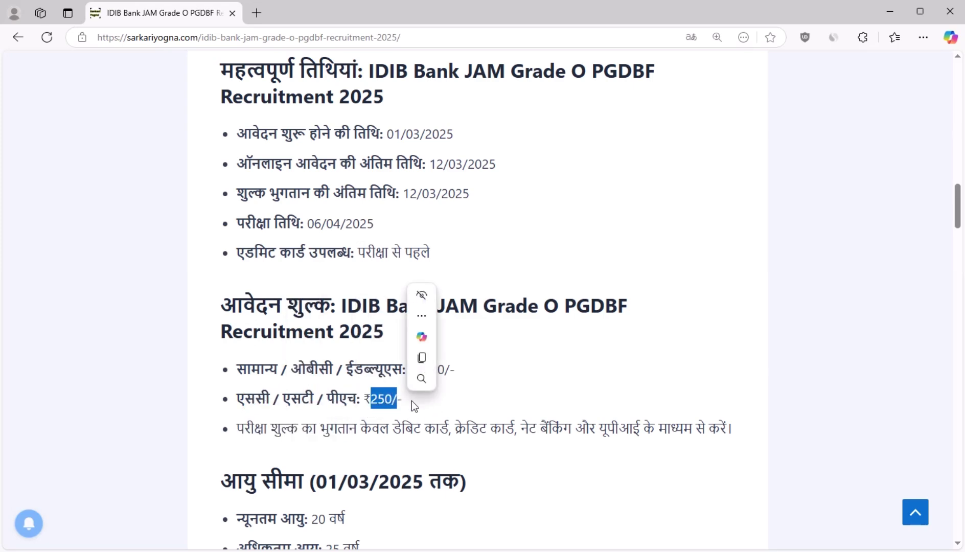
left_click(535, 404)
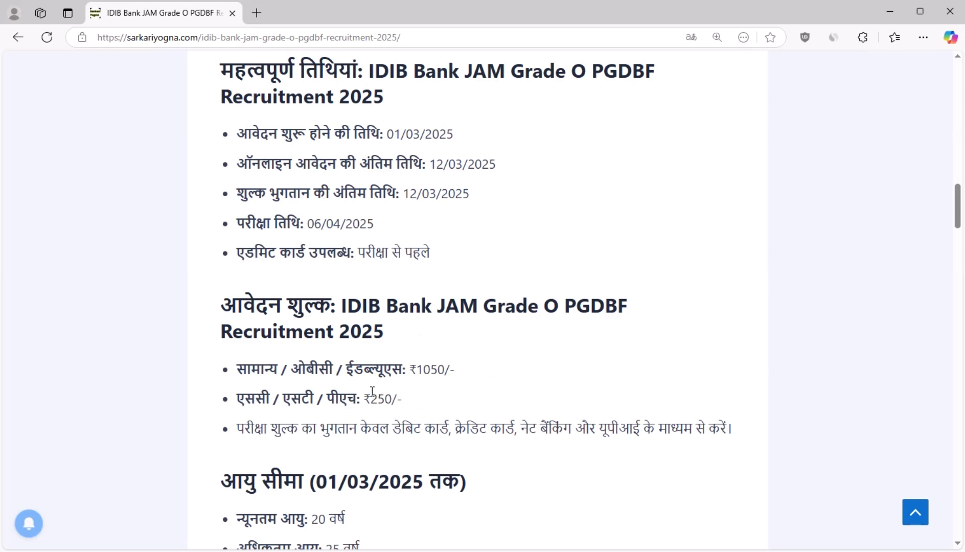
left_click_drag(393, 432, 672, 434)
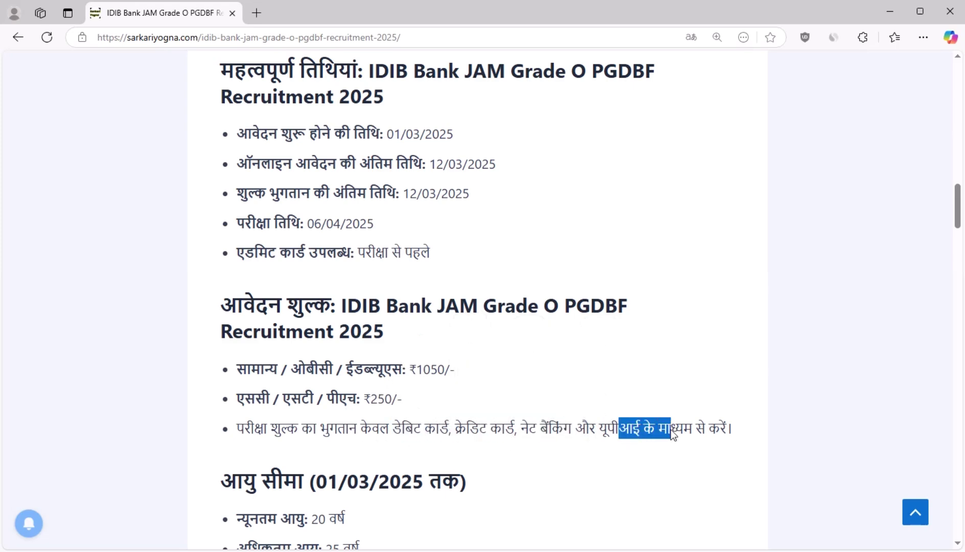
left_click(643, 441)
Step: Scroll to the age limit section and highlight its heading and the 25-year maximum
scroll(332, 371, "down", 1)
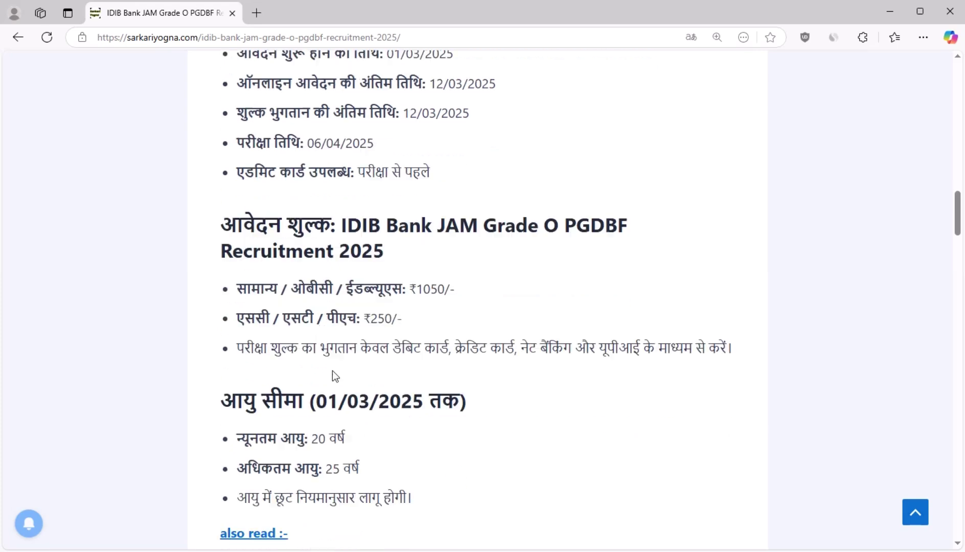
scroll(333, 371, "down", 2)
left_click_drag(228, 295, 283, 296)
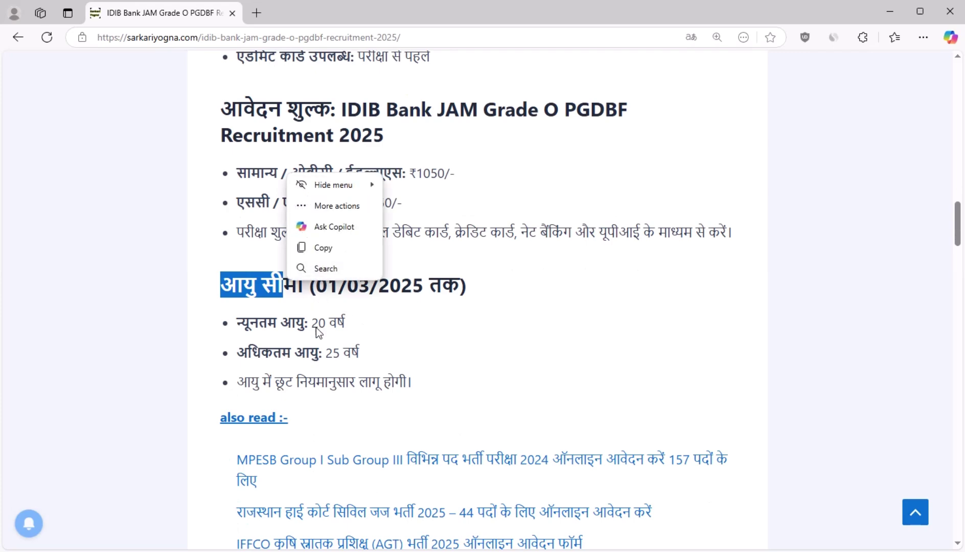
triple_click(456, 352)
scroll(454, 352, "down", 8)
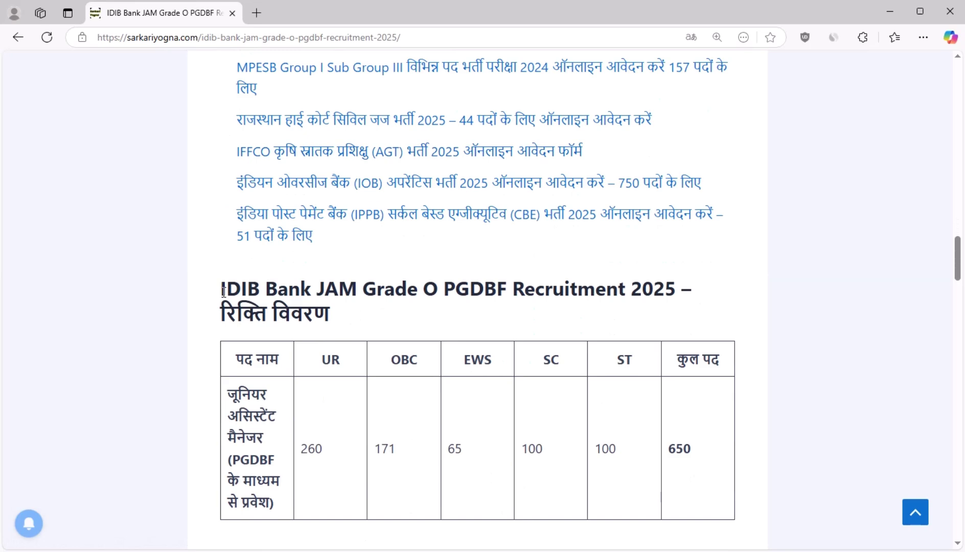
left_click_drag(221, 289, 466, 272)
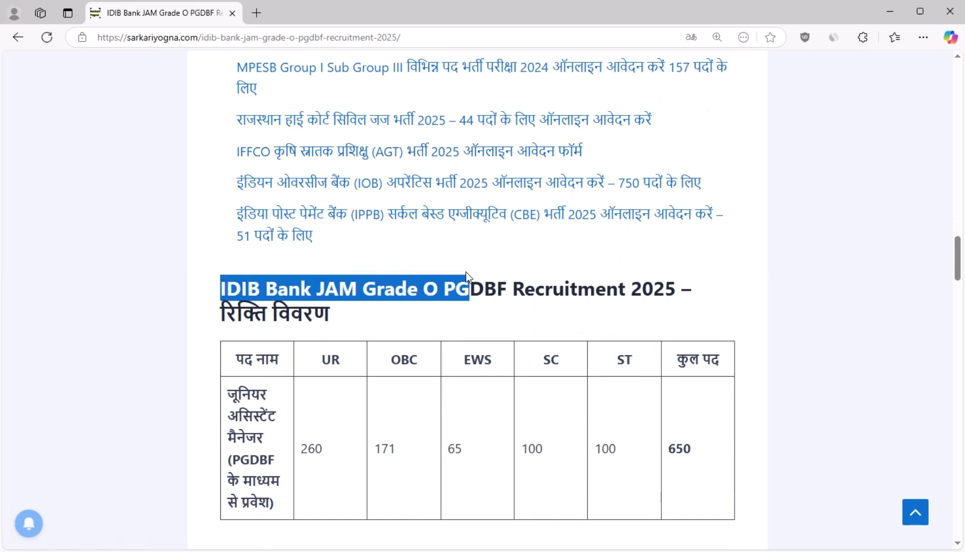
left_click(133, 288)
scroll(314, 350, "down", 8)
scroll(371, 319, "up", 4)
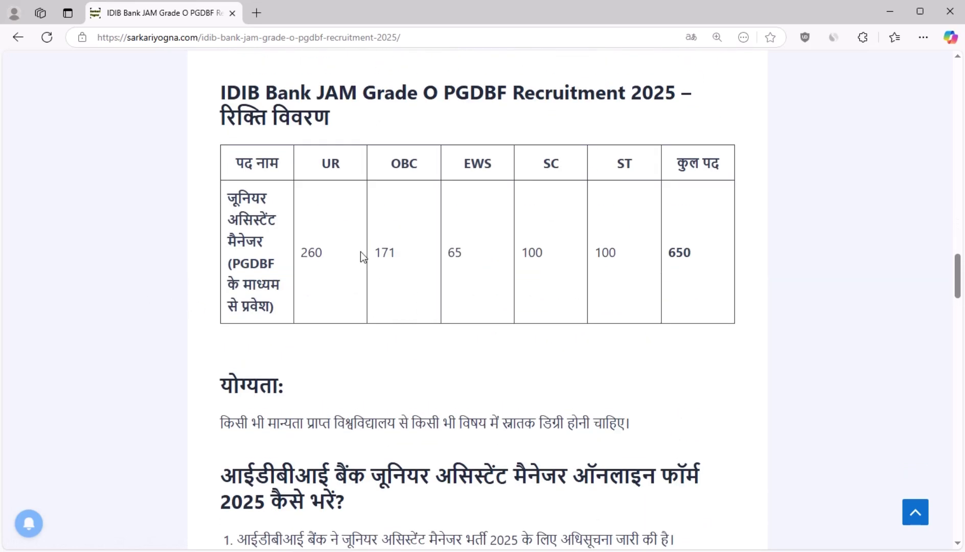
double_click(328, 171)
left_click(320, 251)
left_click(402, 262)
double_click(399, 250)
left_click_drag(474, 248, 444, 249)
left_click_drag(561, 263, 520, 253)
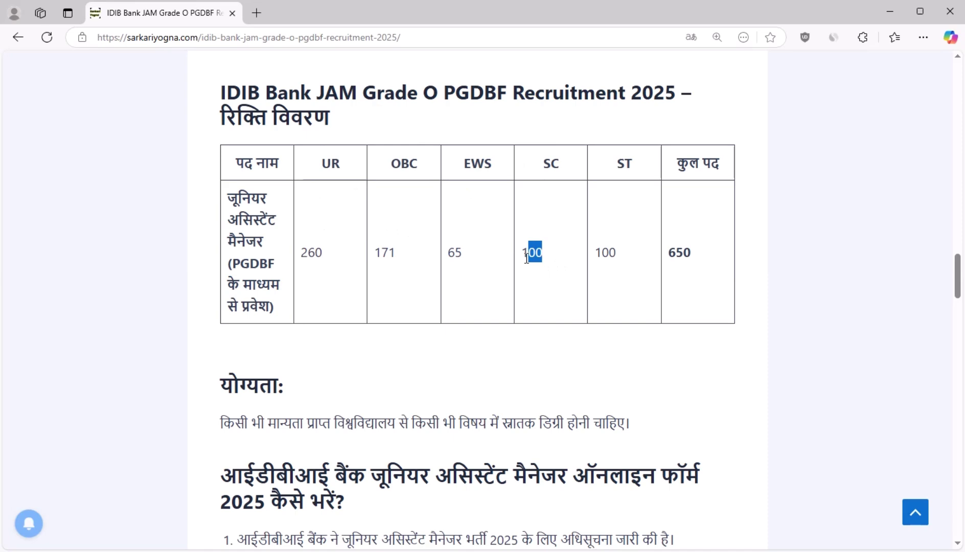
left_click(632, 248)
left_click_drag(634, 253, 594, 252)
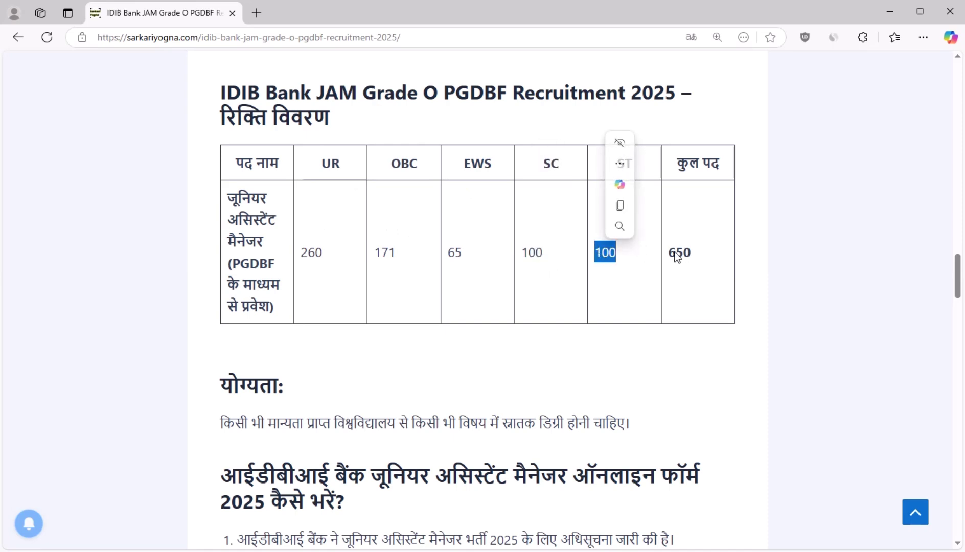
left_click_drag(675, 252, 693, 254)
left_click(696, 275)
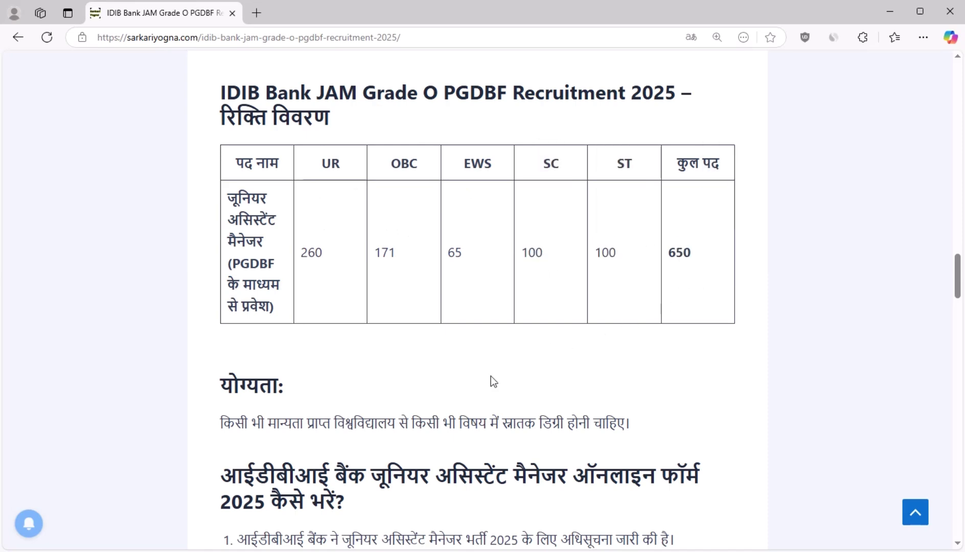
Step: Highlight the graduate-degree eligibility line, the योग्यता heading and the online-form heading
scroll(491, 381, "down", 3)
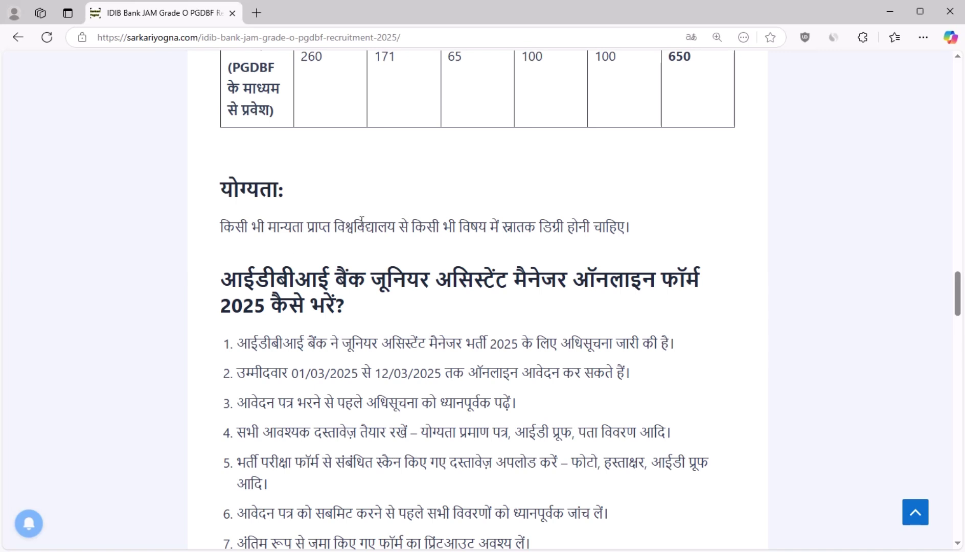
left_click_drag(334, 226, 567, 226)
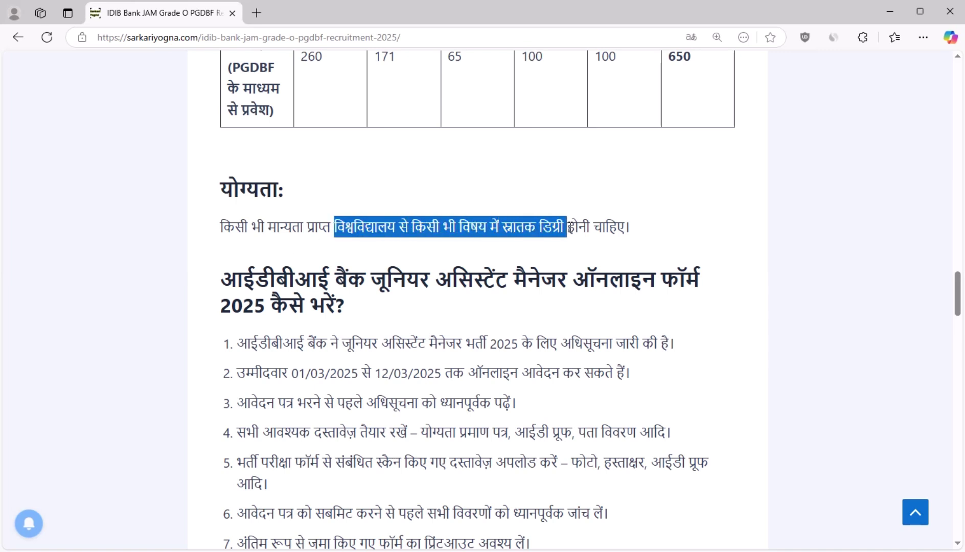
left_click(255, 258)
left_click_drag(219, 189, 297, 187)
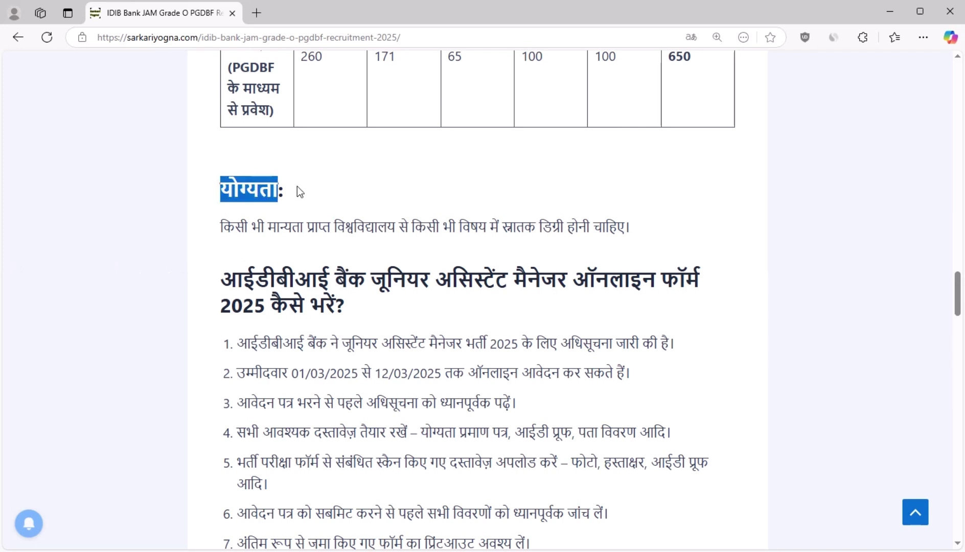
left_click(181, 209)
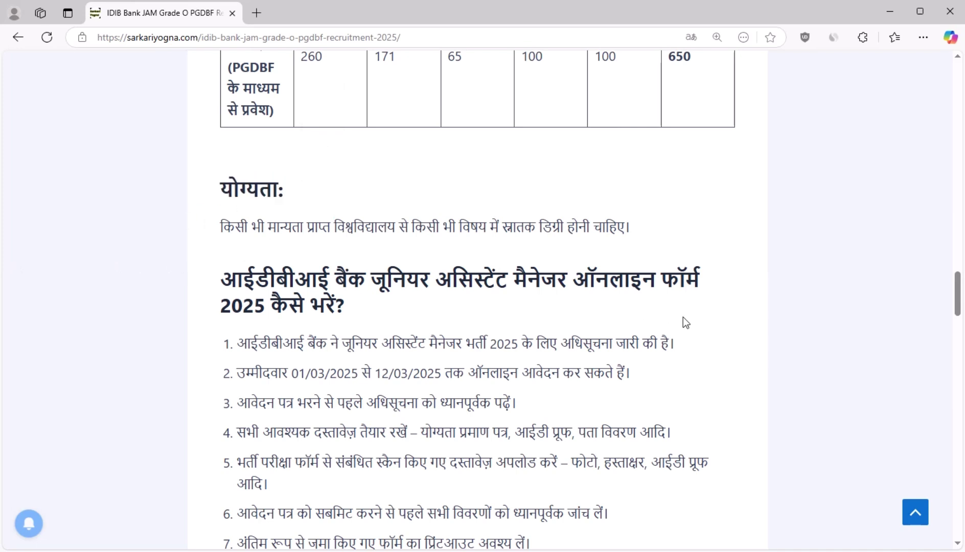
left_click_drag(513, 279, 616, 281)
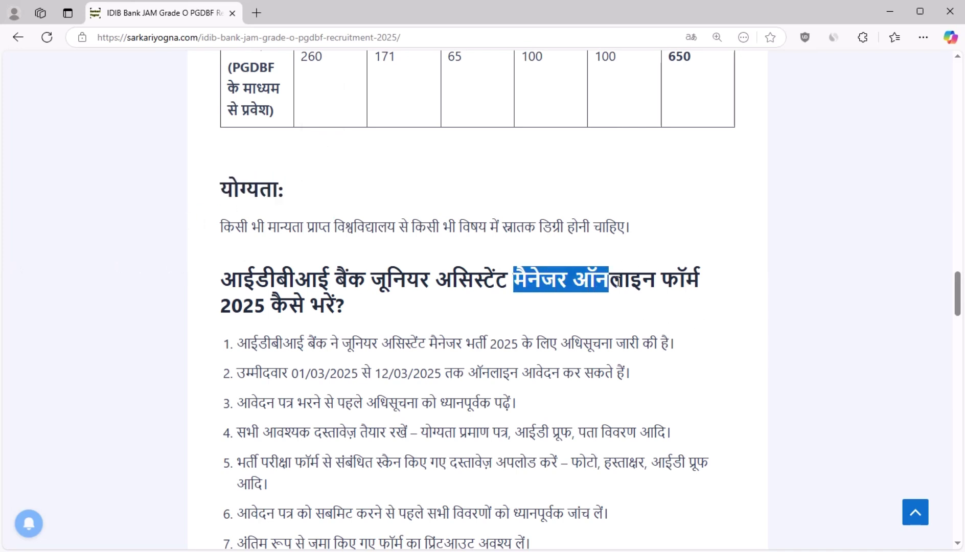
left_click(360, 306)
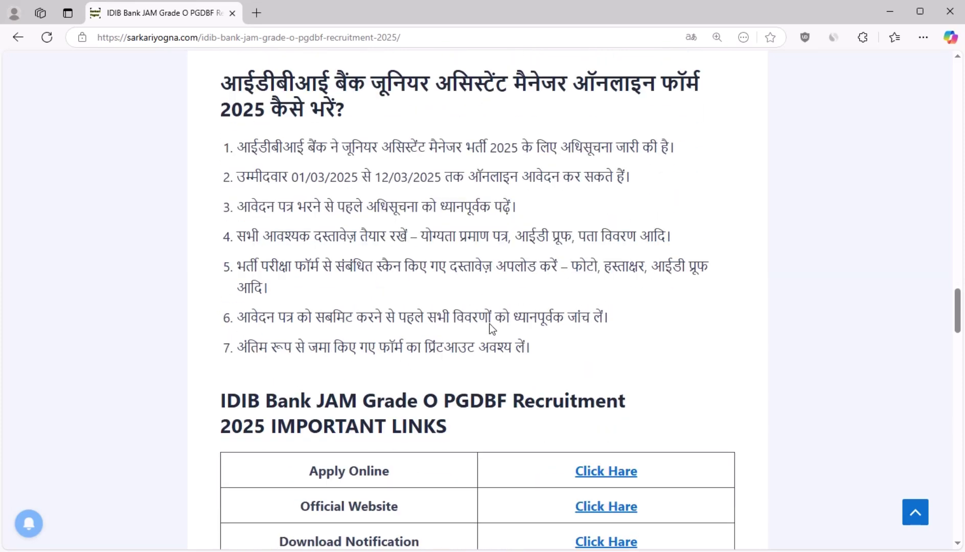
Step: Highlight the online application steps while reading, then scroll down to Important Links
scroll(489, 323, "down", 3)
left_click_drag(238, 143, 526, 319)
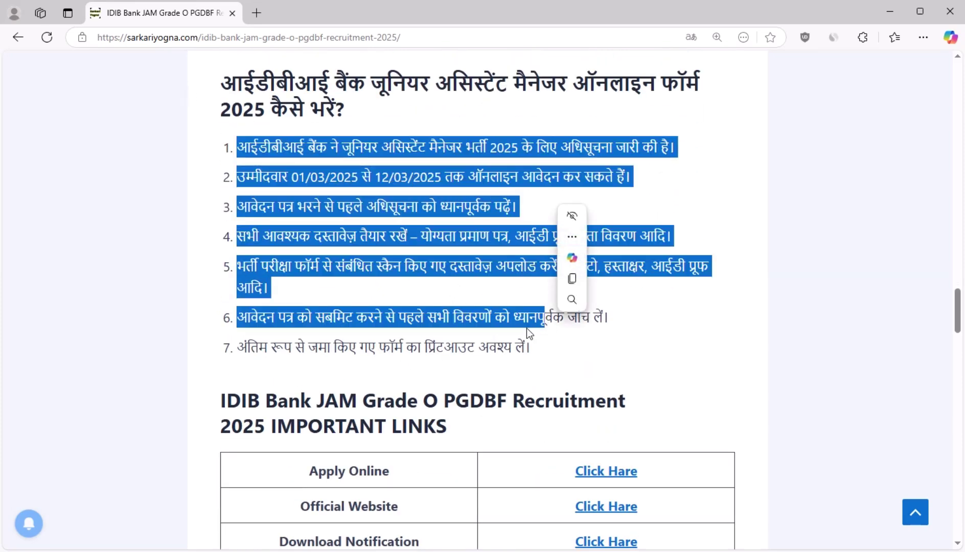
left_click(482, 335)
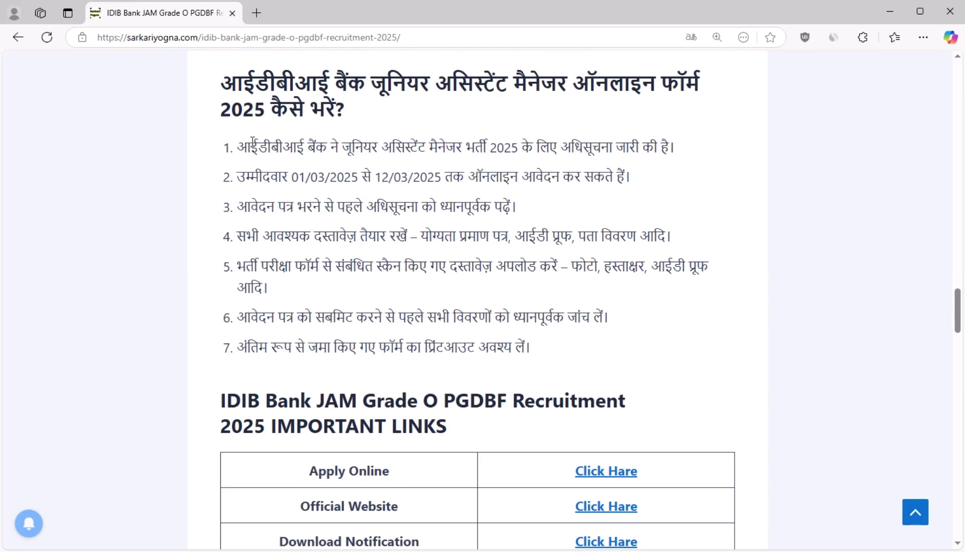
left_click_drag(238, 146, 593, 148)
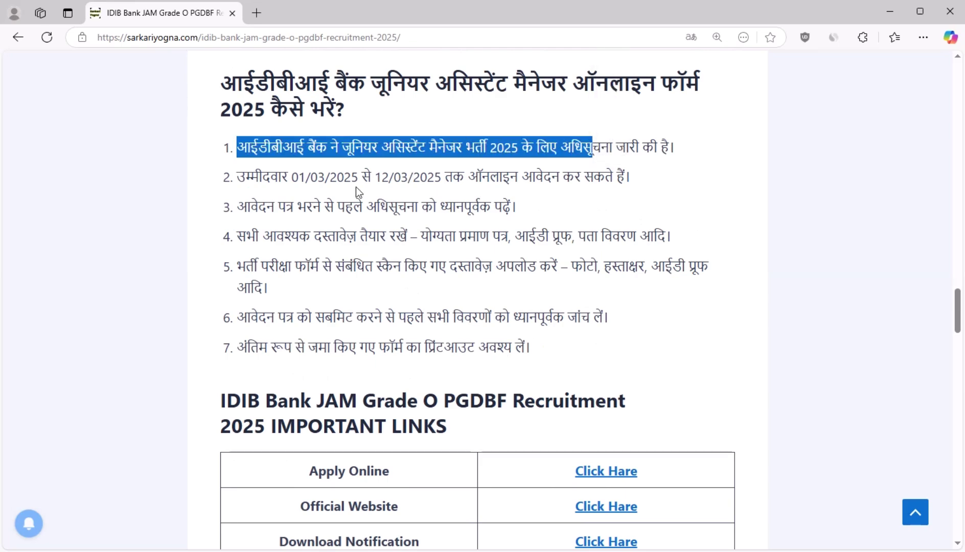
left_click_drag(359, 179, 480, 237)
left_click(416, 279)
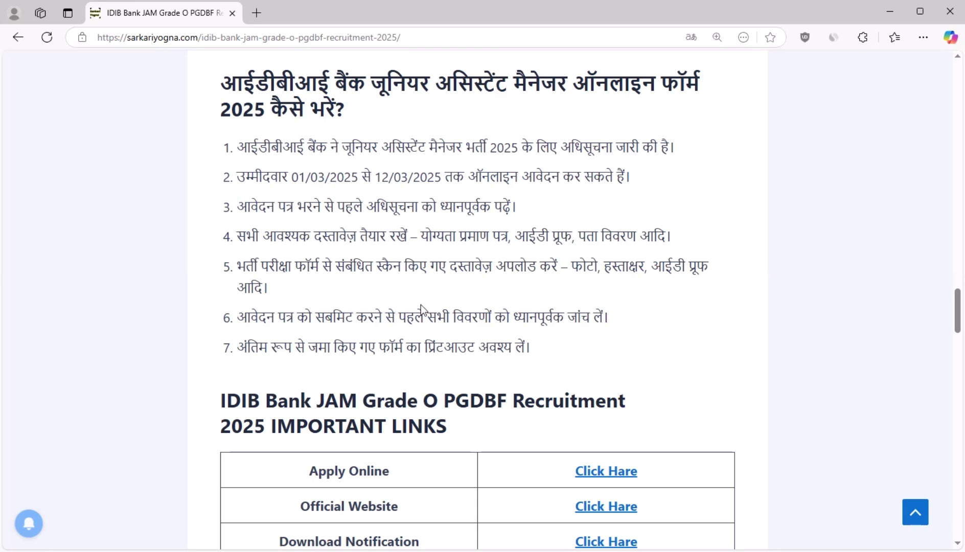
scroll(419, 306, "down", 3)
Step: Open the 'Click Hare' Apply Online link, reopening it after closing the stalled tab
left_click_drag(309, 274, 394, 304)
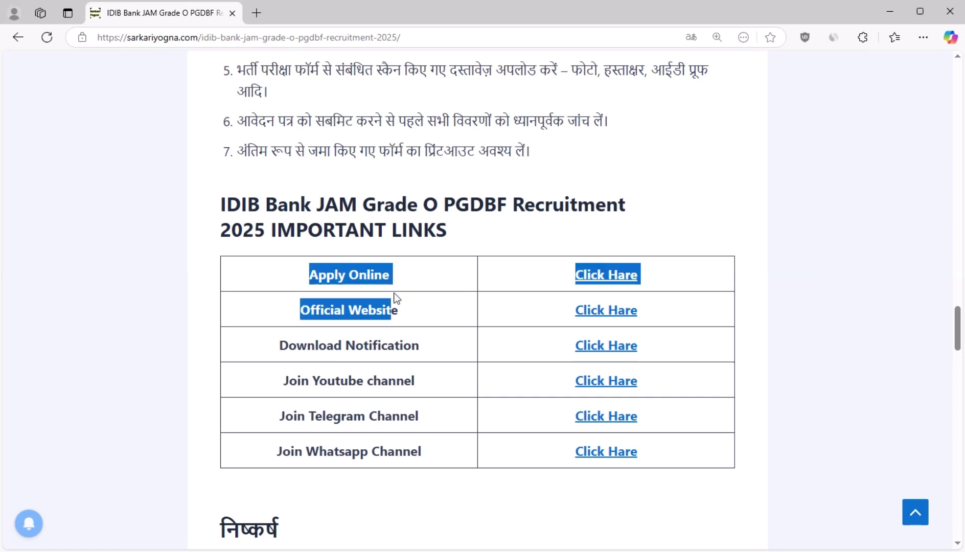
left_click(469, 277)
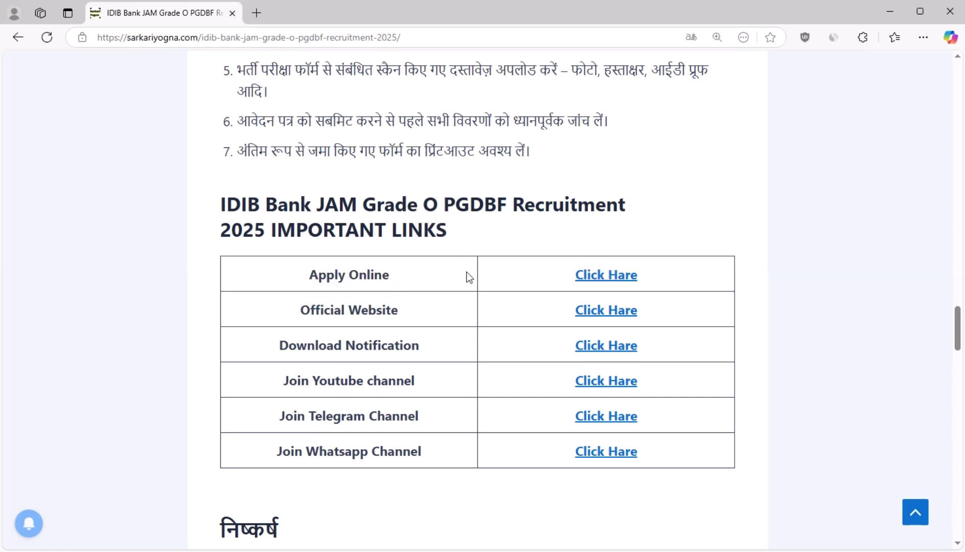
left_click(586, 276)
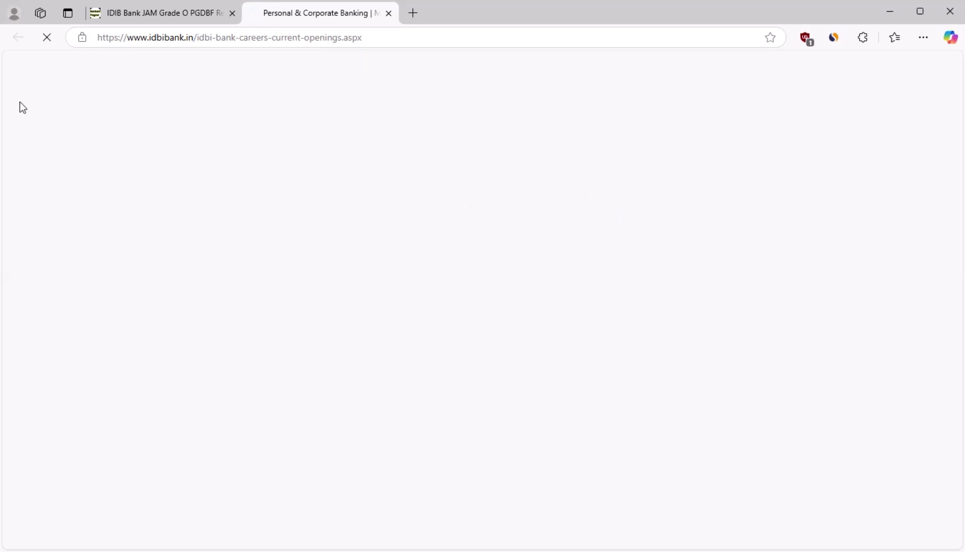
left_click(388, 12)
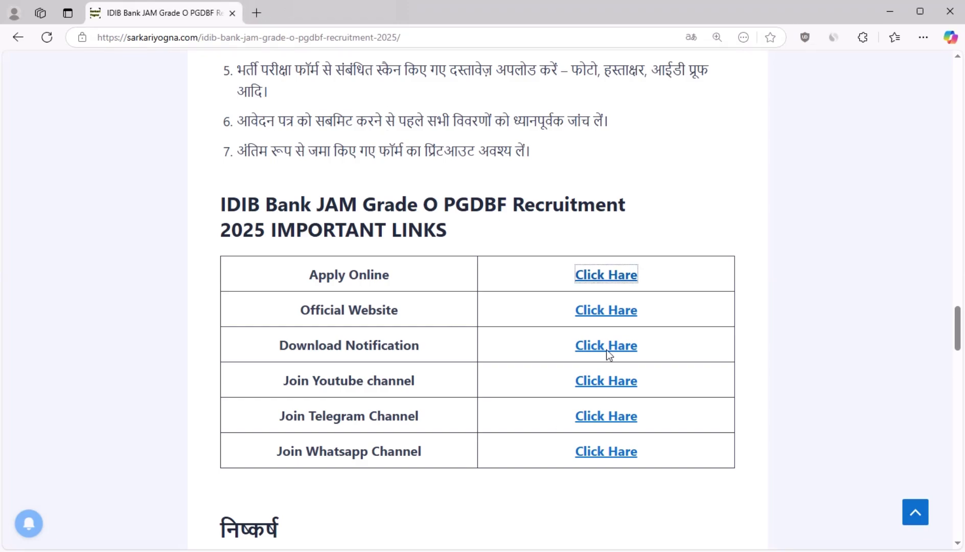
left_click(599, 281)
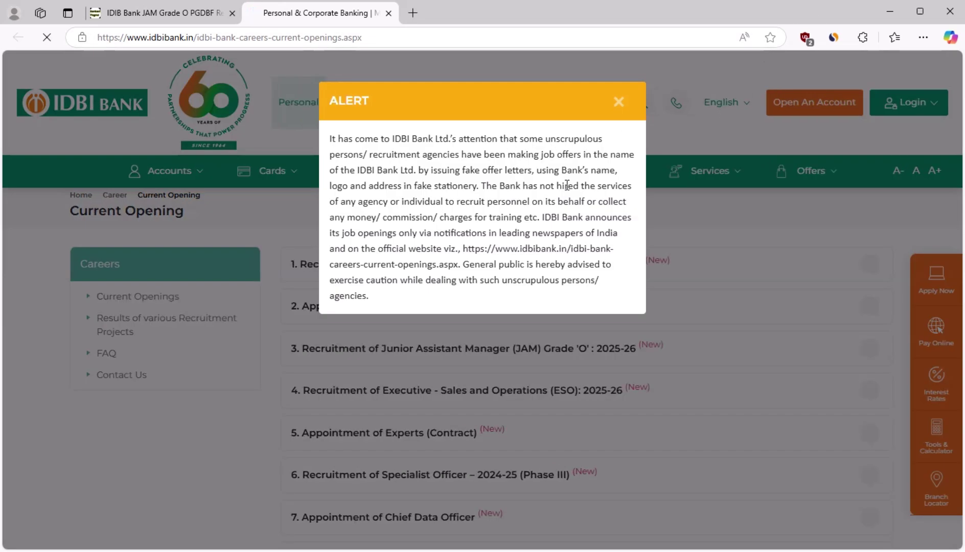
Step: Dismiss the fraud alert and open Apply Online for Junior Assistant Manager Through PGDBF 2025-26
left_click(616, 107)
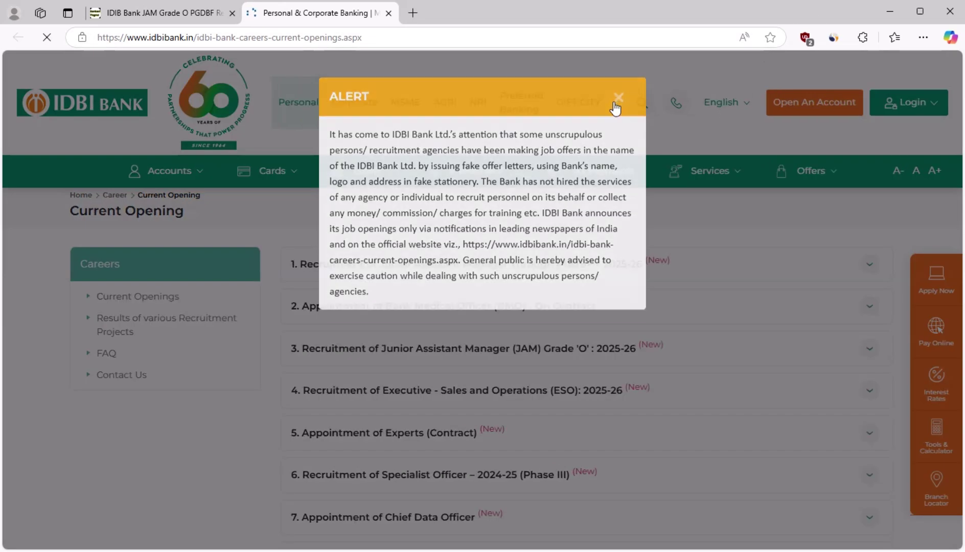
mouse_move(683, 179)
left_click(766, 212)
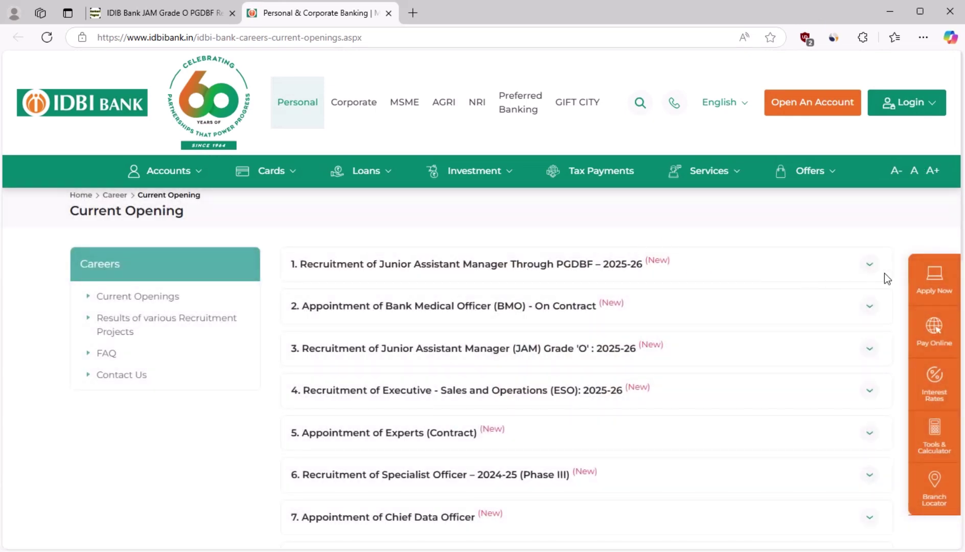
left_click(869, 268)
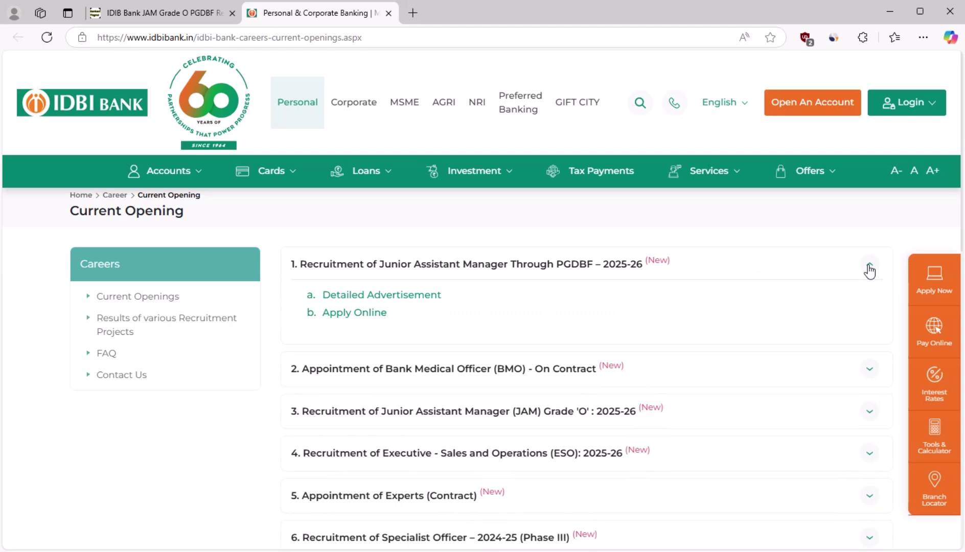
left_click(337, 314)
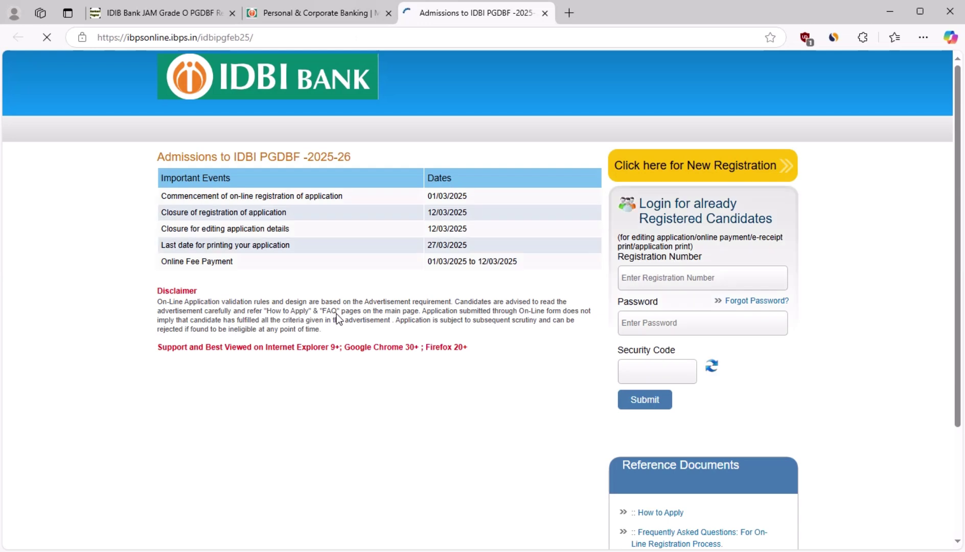
Step: Highlight registration dates 01/03/2025 and 12/03/2025, then play the registration form walkthrough
left_click_drag(489, 197, 429, 196)
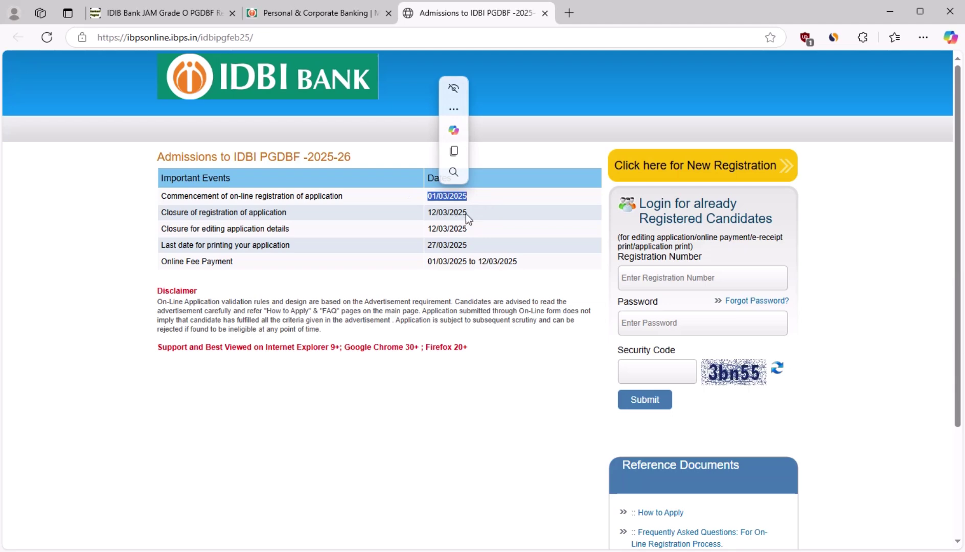
left_click_drag(467, 213, 428, 216)
left_click(560, 253)
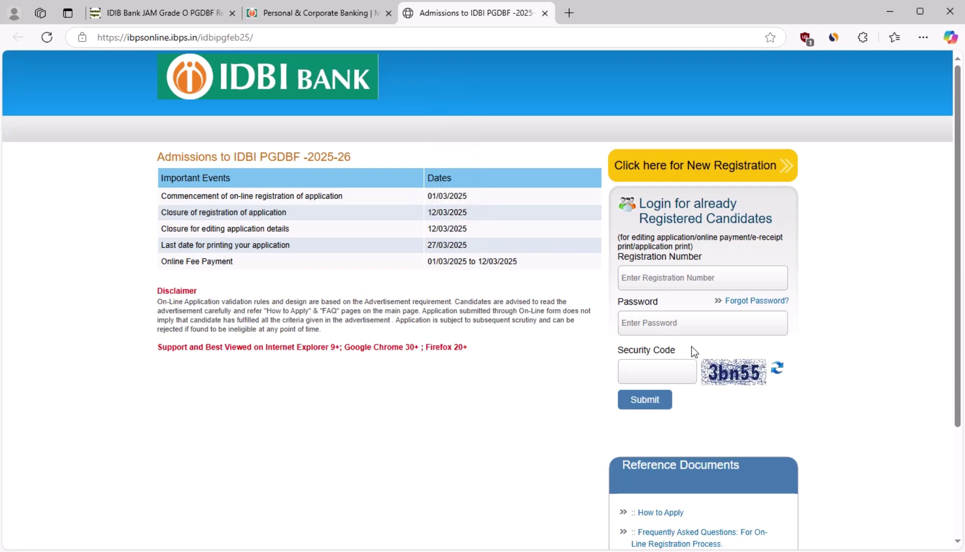
scroll(652, 377, "down", 3)
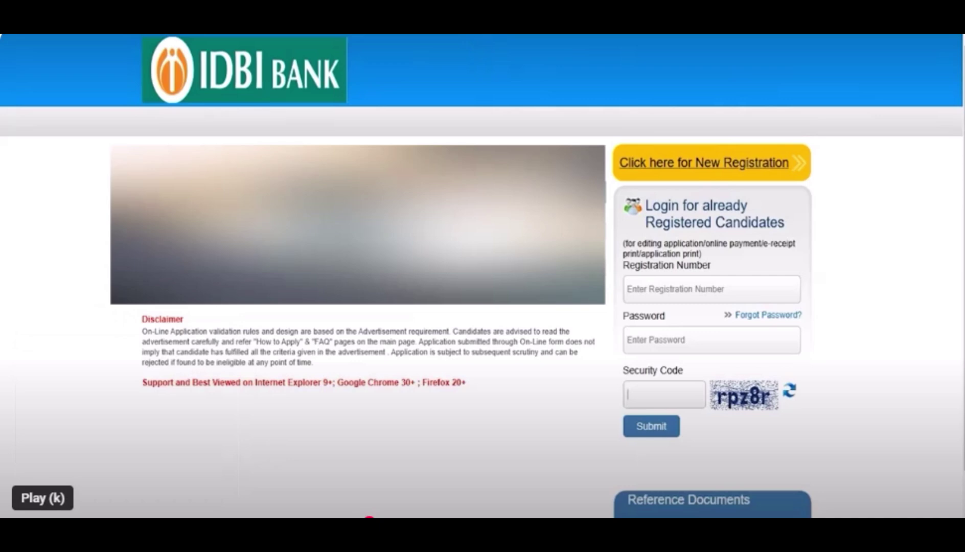
key("k")
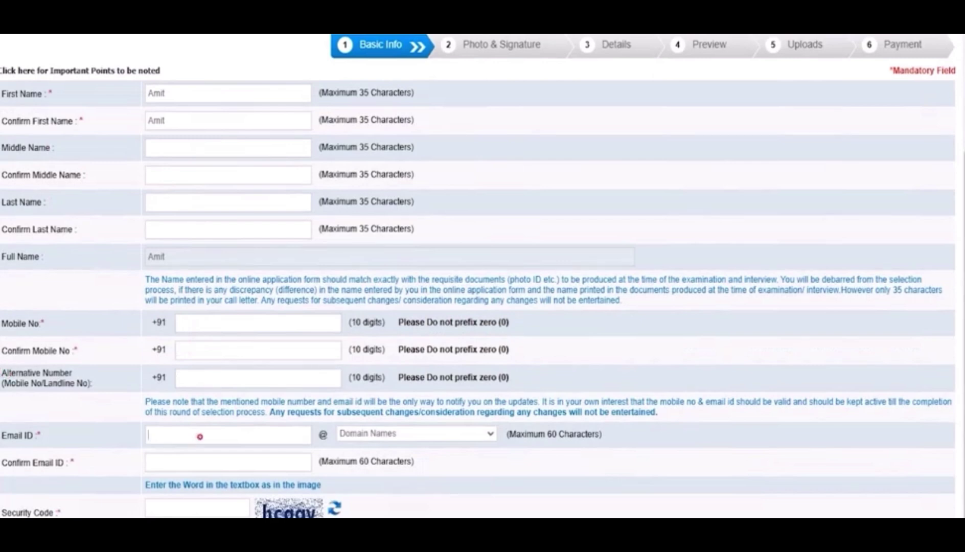
Step: Enter the e-mail ID with the gmail.com domain, confirm it, and move to the security code
type("abc")
left_click(373, 434)
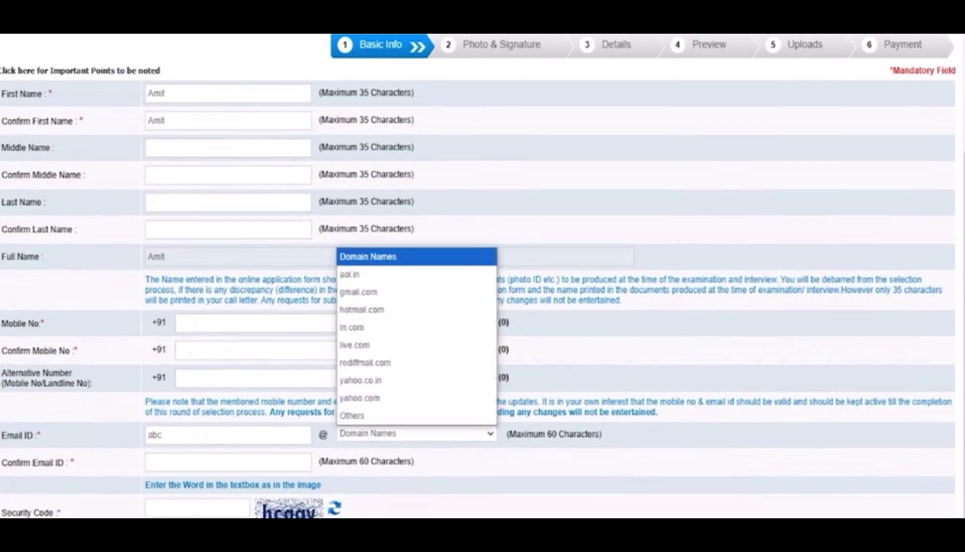
left_click(368, 292)
left_click(230, 462)
type("abc@")
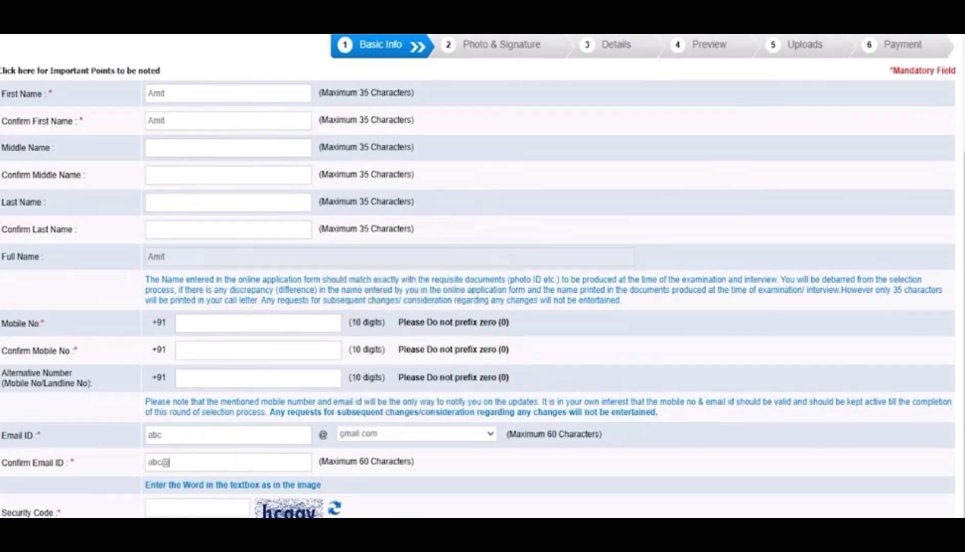
type("gmail.com")
left_click(236, 504)
scroll(235, 504, "down", 1)
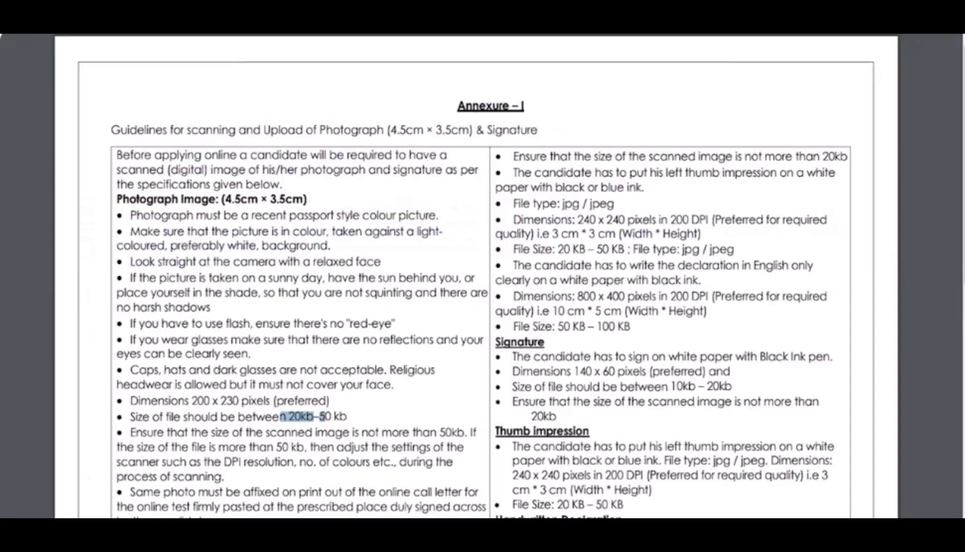
Step: Highlight the 20–50 kb photo and 10–20 kb signature limits, then return to the upload form
left_click(333, 293)
left_click_drag(289, 417, 347, 417)
left_click_drag(672, 387, 732, 387)
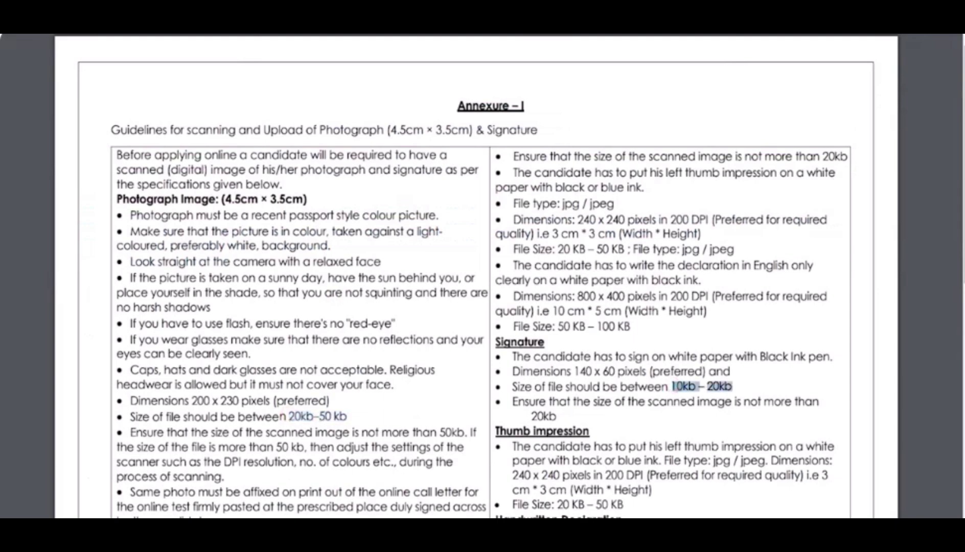
key("ctrl+shift+Tab")
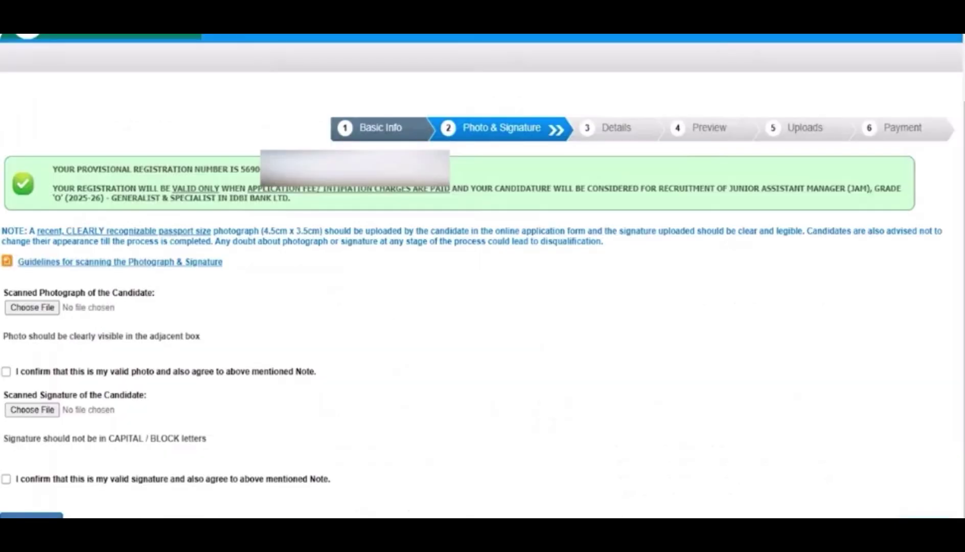
left_click(47, 305)
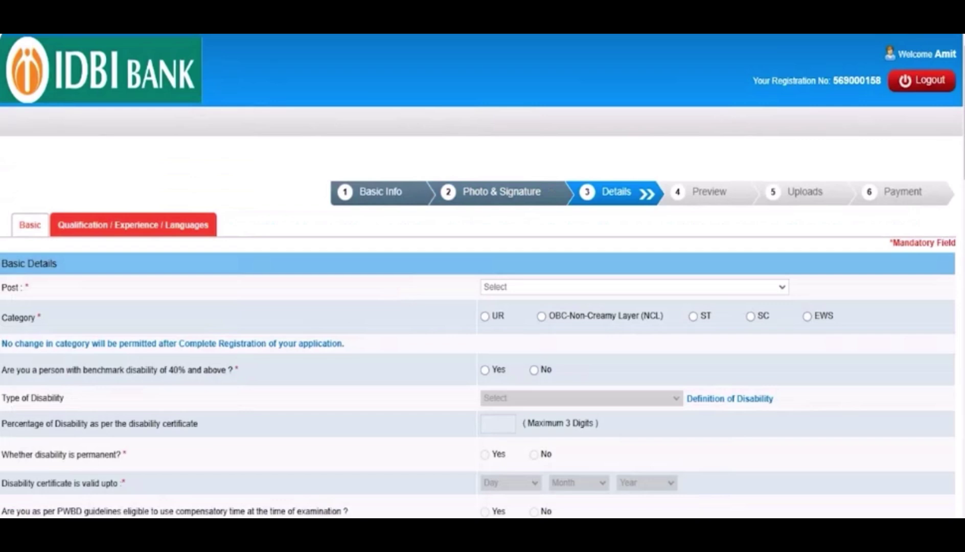
Step: Choose the post being applied for and set category SC, dismissing the warning
left_click(634, 287)
left_click(634, 317)
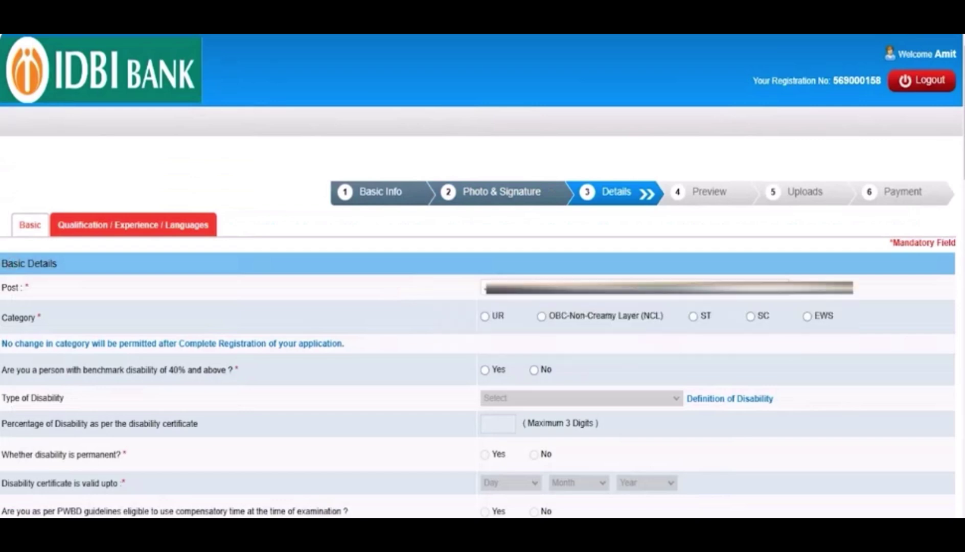
left_click(750, 316)
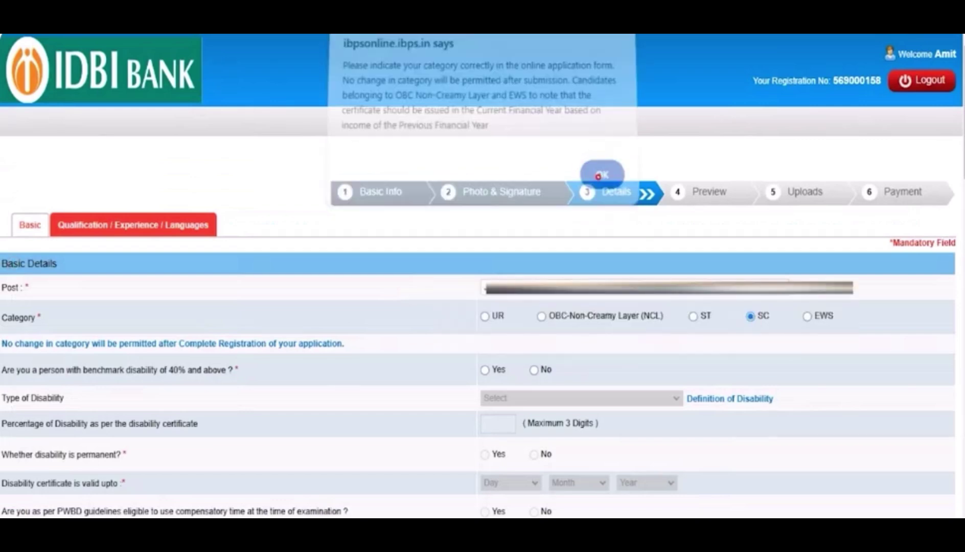
left_click(601, 173)
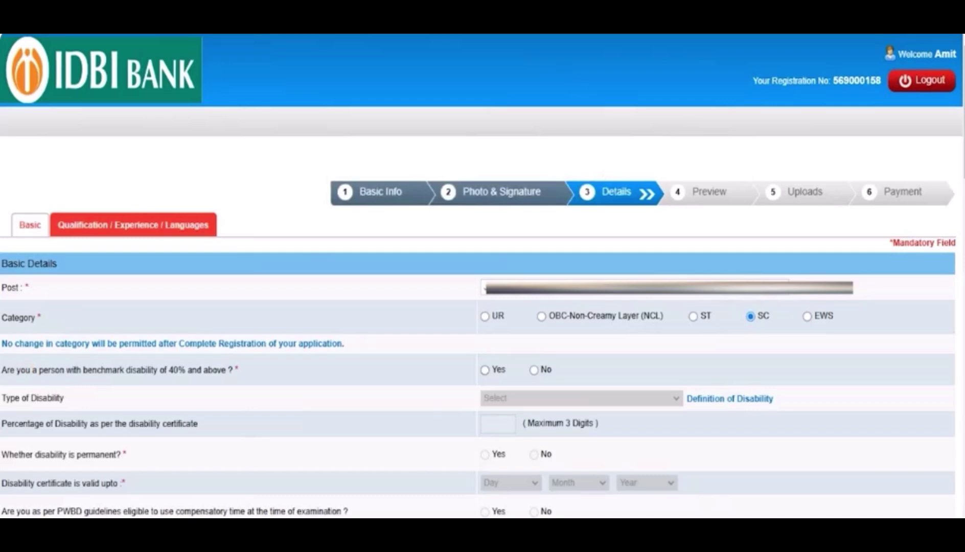
Step: Answer No to benchmark disability and the writing-difficulty question
left_click(485, 370)
left_click(533, 370)
scroll(483, 276, "down", 5)
scroll(483, 276, "down", 3)
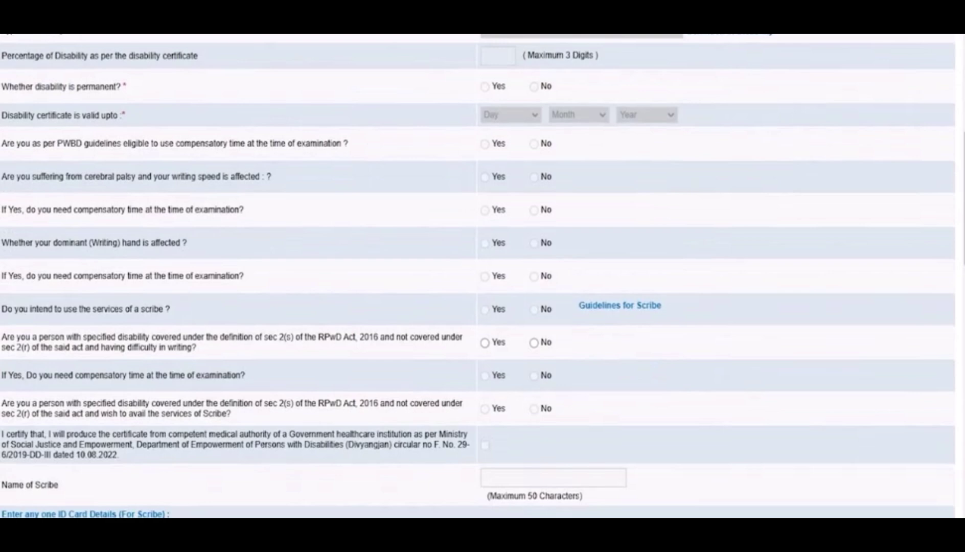
left_click(485, 342)
left_click(533, 342)
Step: Set religion to Hindu and answer No to religious minority community
scroll(535, 344, "down", 3)
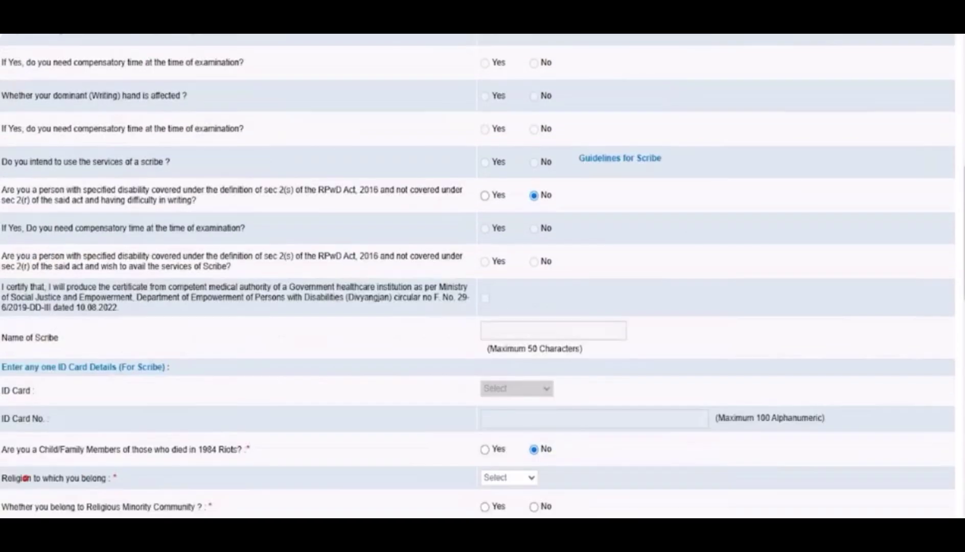
left_click(509, 478)
left_click(503, 375)
left_click(484, 507)
left_click(534, 507)
scroll(533, 506, "down", 5)
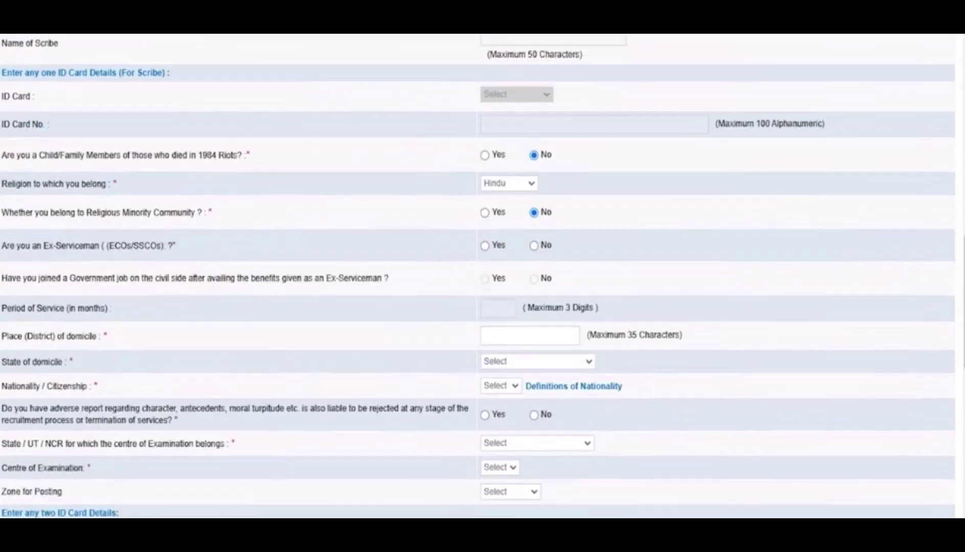
Step: Answer No to ex-serviceman, set domicile Uttar Pradesh, nationality Indian, and adverse report No
left_click(485, 245)
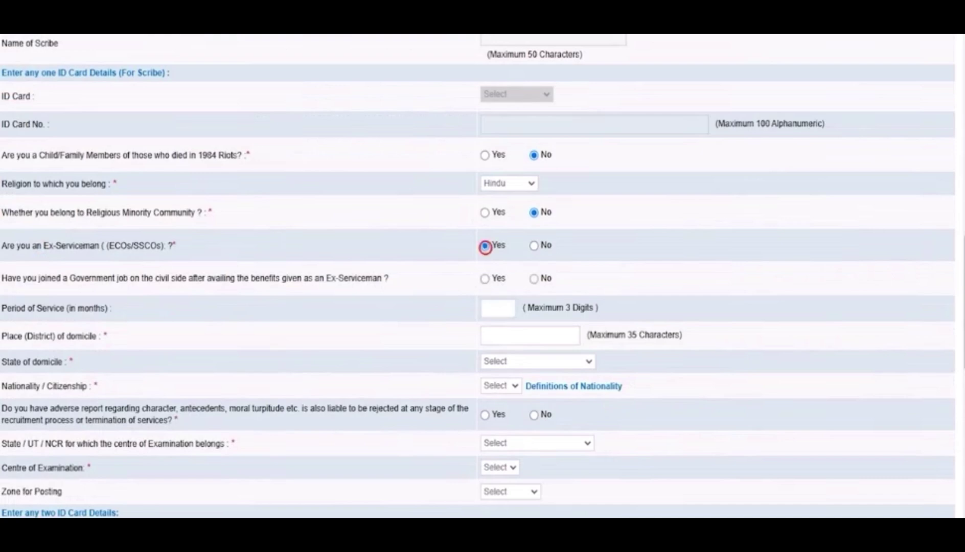
left_click(534, 246)
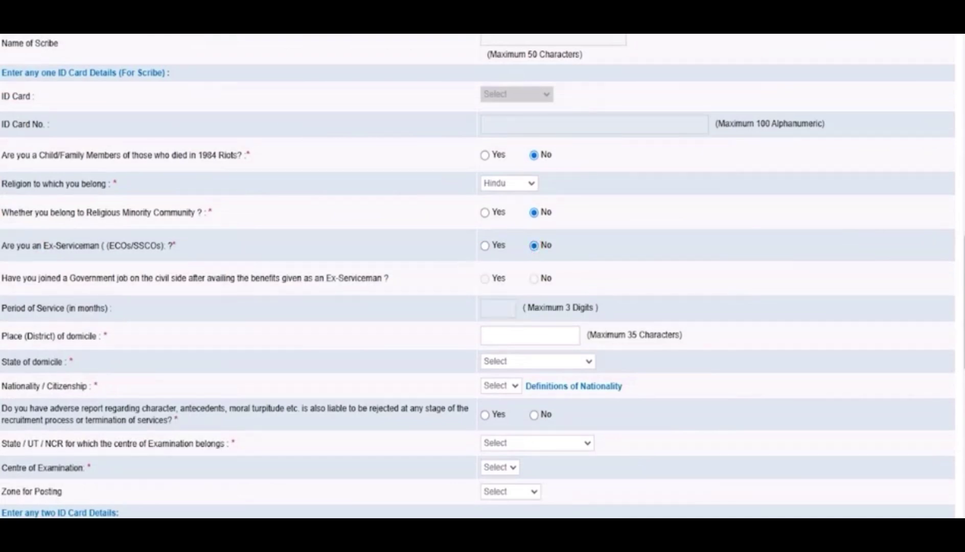
left_click(520, 361)
scroll(529, 343, "down", 5)
left_click(529, 343)
left_click(508, 386)
left_click(494, 420)
left_click(534, 415)
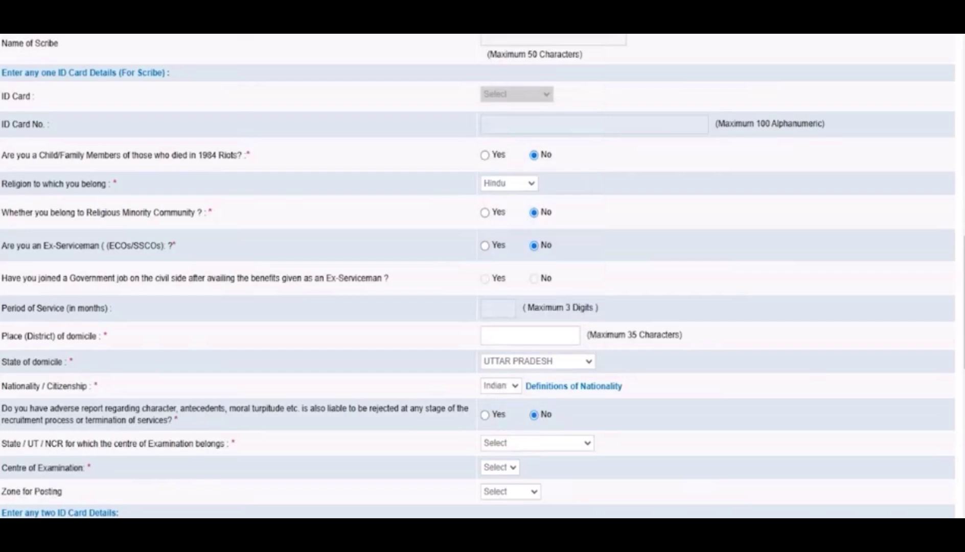
Step: Set exam state Uttar Pradesh, centre Meerut and posting zone Bengaluru
left_click(537, 442)
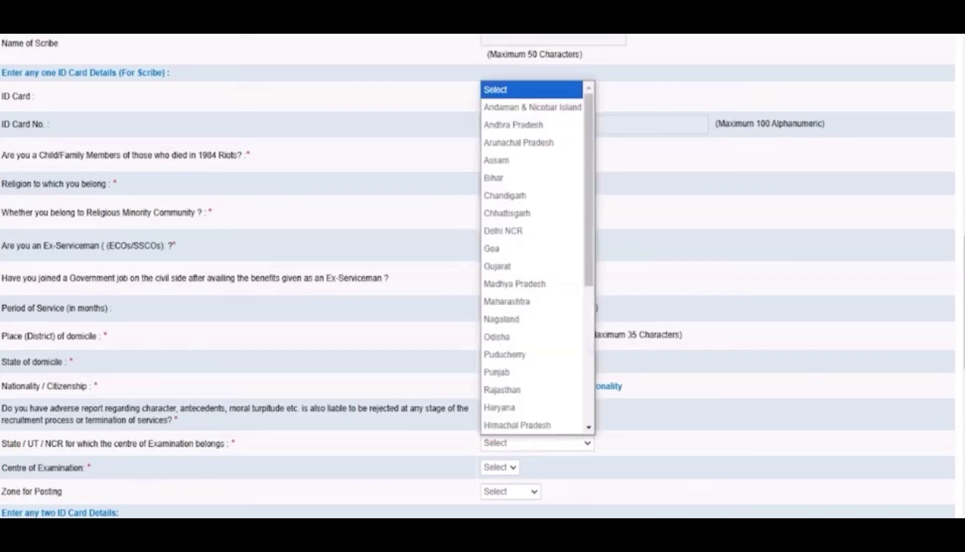
scroll(512, 256, "down", 5)
left_click(511, 426)
left_click(513, 467)
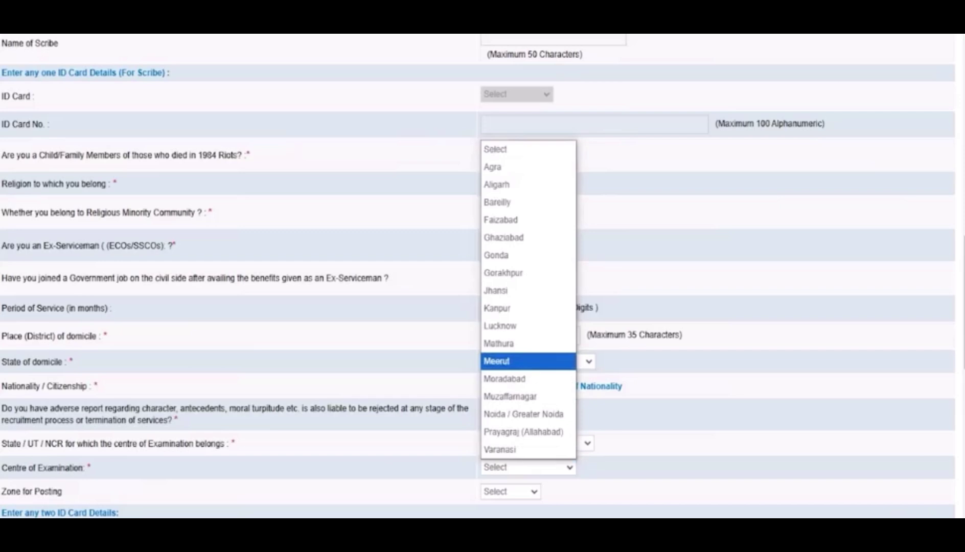
left_click(528, 361)
left_click(524, 493)
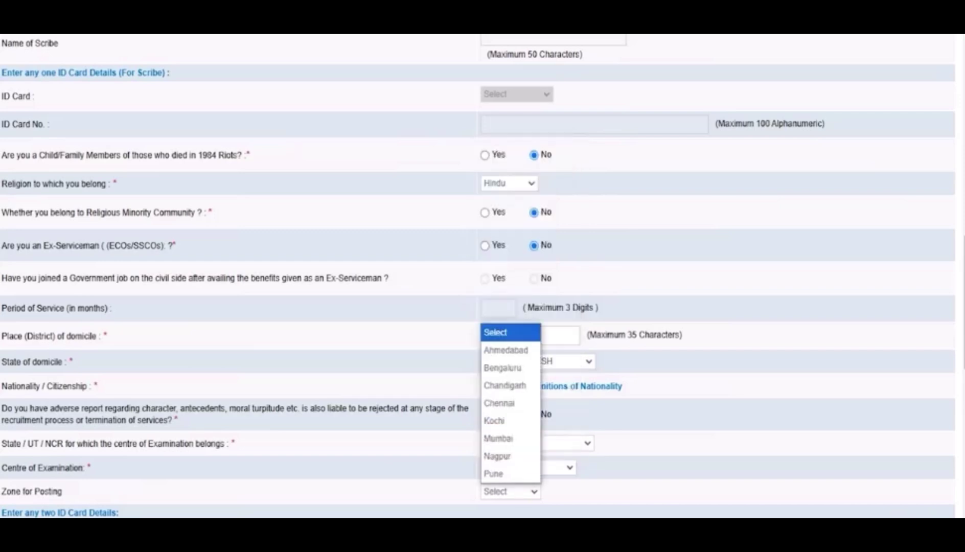
left_click(502, 368)
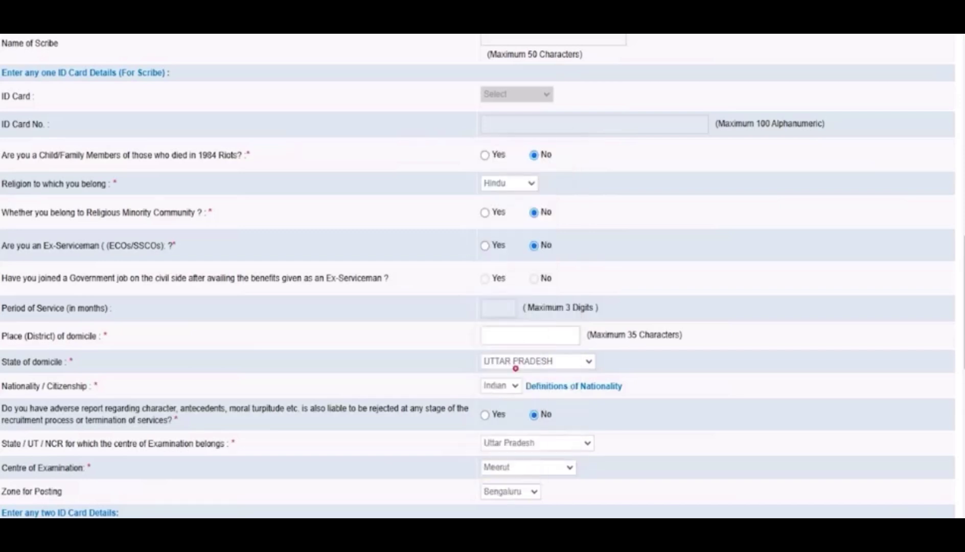
Step: Choose Voter's Card as ID Card 1 and PAN Card as ID Card 2
scroll(502, 368, "down", 3)
left_click(562, 387)
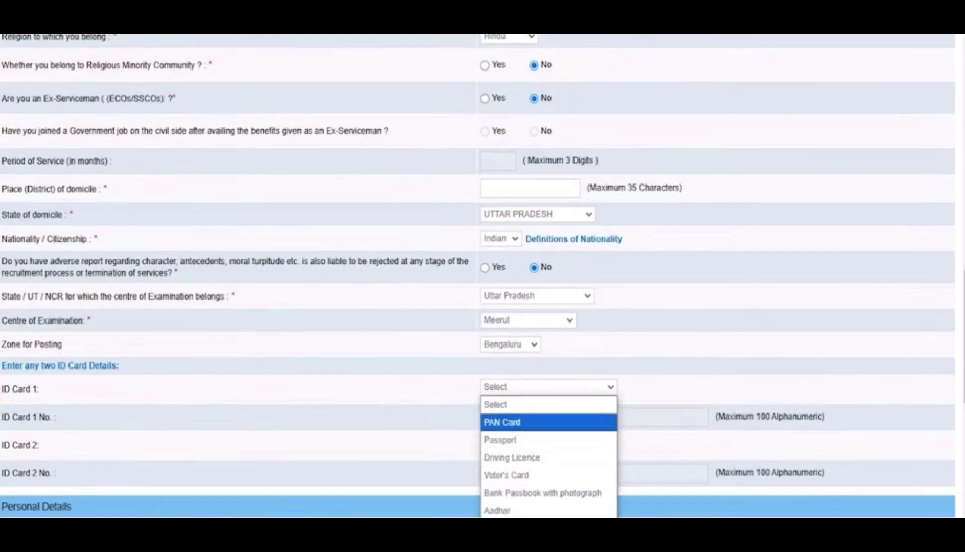
left_click(506, 475)
scroll(517, 417, "down", 3)
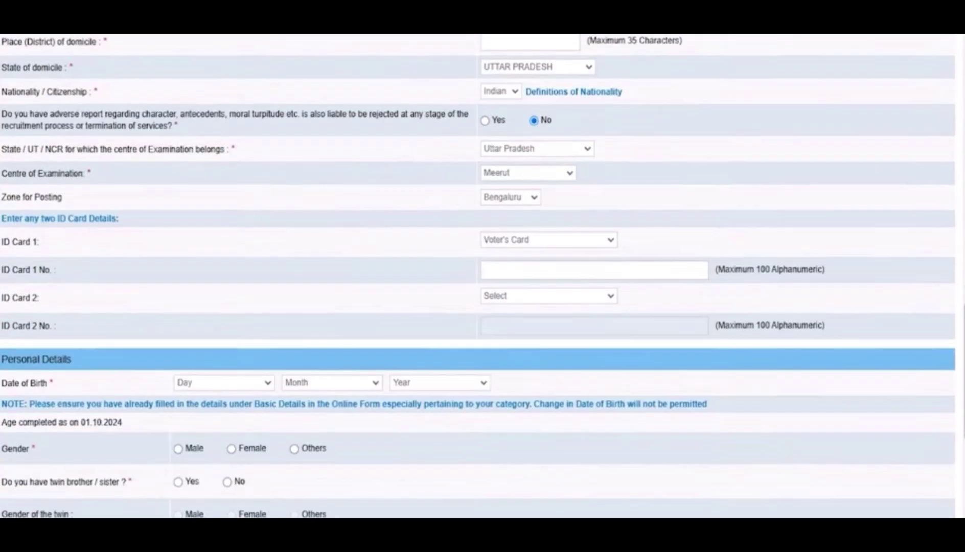
left_click(530, 296)
left_click(506, 331)
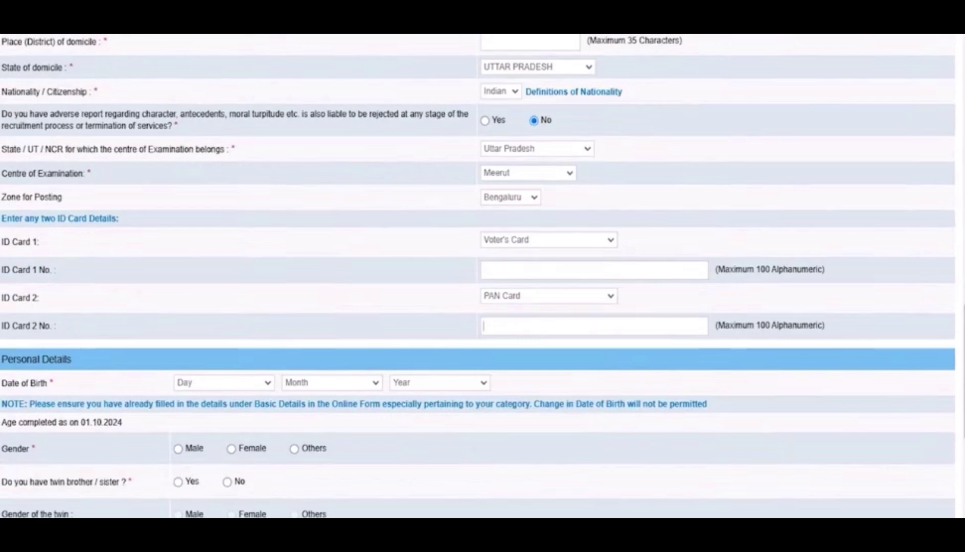
left_click(220, 382)
left_click(182, 312)
left_click(331, 382)
left_click(323, 329)
left_click(440, 382)
left_click(433, 352)
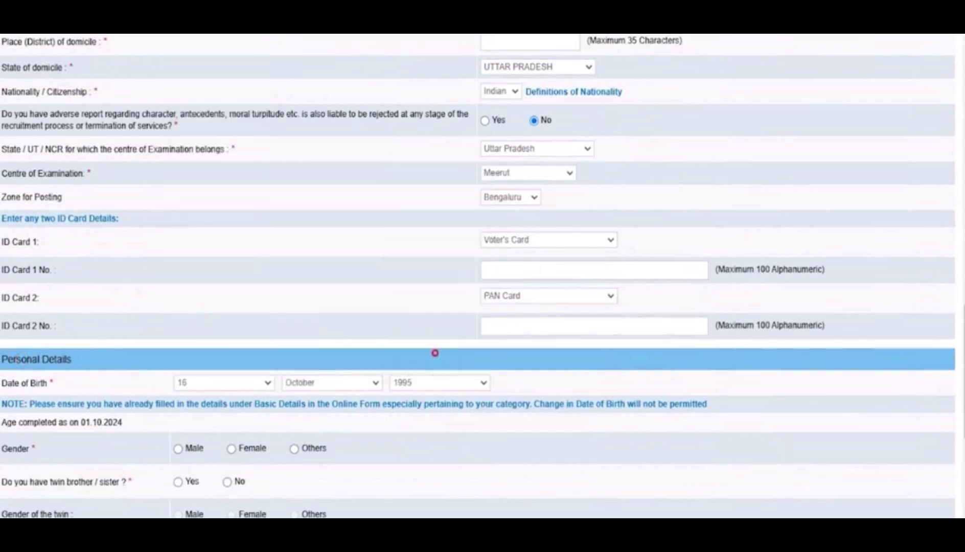
scroll(433, 352, "down", 2)
Step: Set gender Male, twin No, marital status Unmarried, and enter the parents' names
left_click(178, 375)
scroll(477, 276, "down", 3)
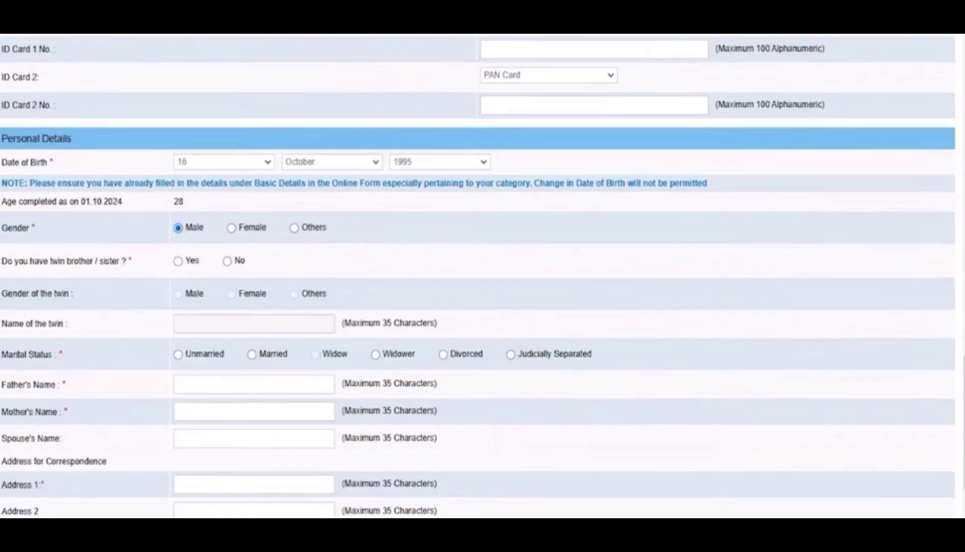
left_click(178, 261)
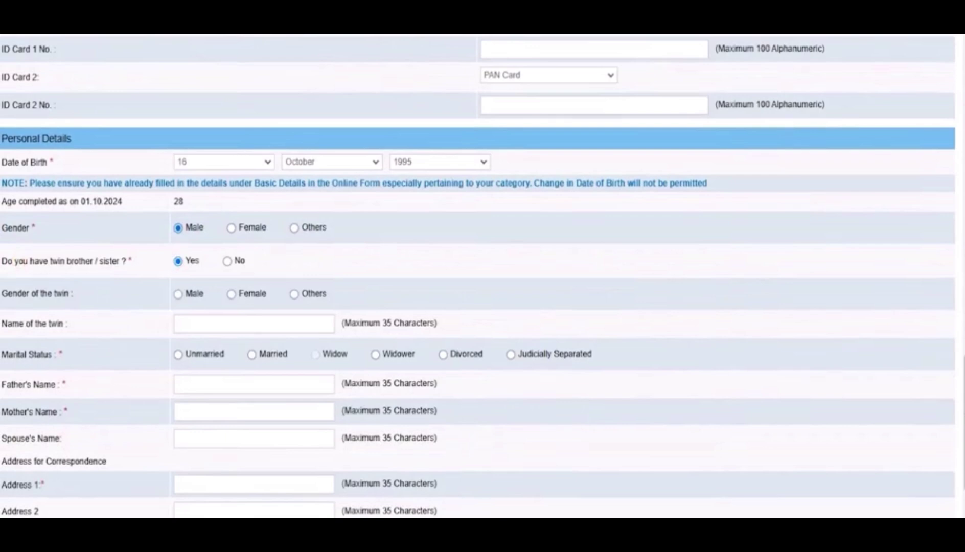
left_click(227, 262)
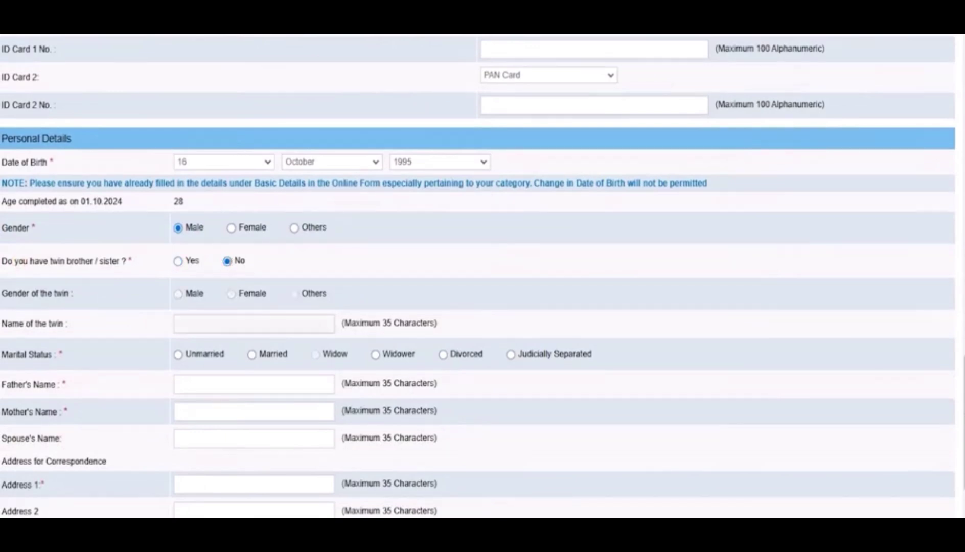
left_click(178, 354)
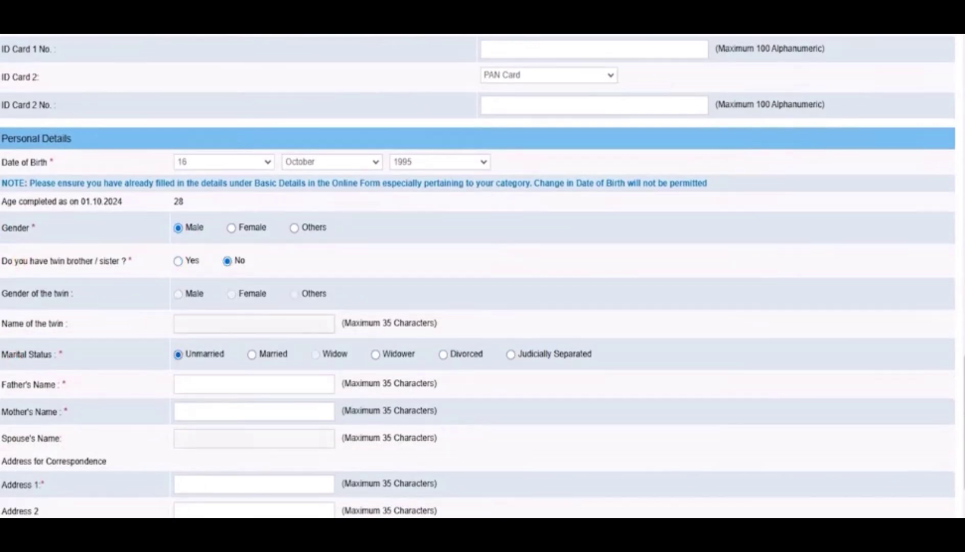
type("Rakesh")
type("Reena")
Step: Choose Correspondence Address for GST invoicing
scroll(483, 276, "down", 1)
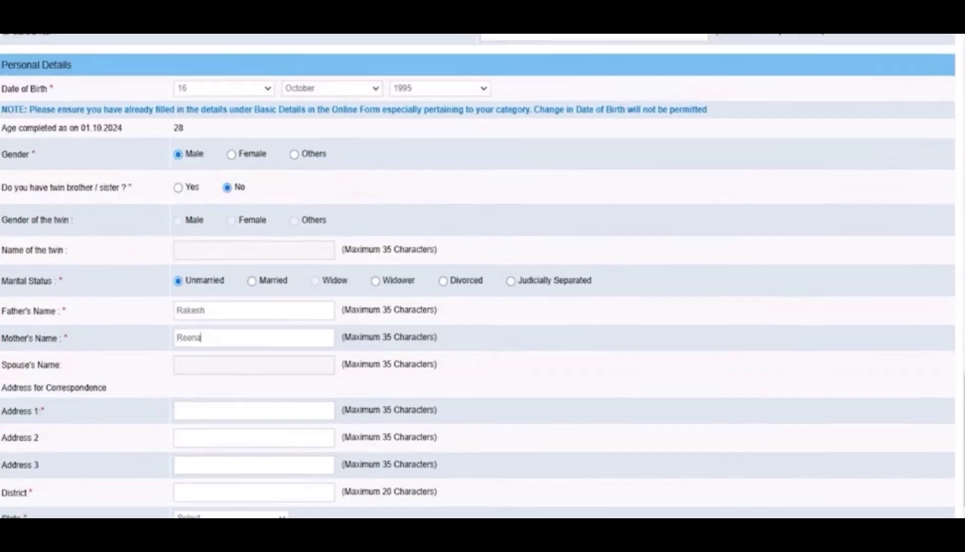
scroll(482, 276, "down", 2)
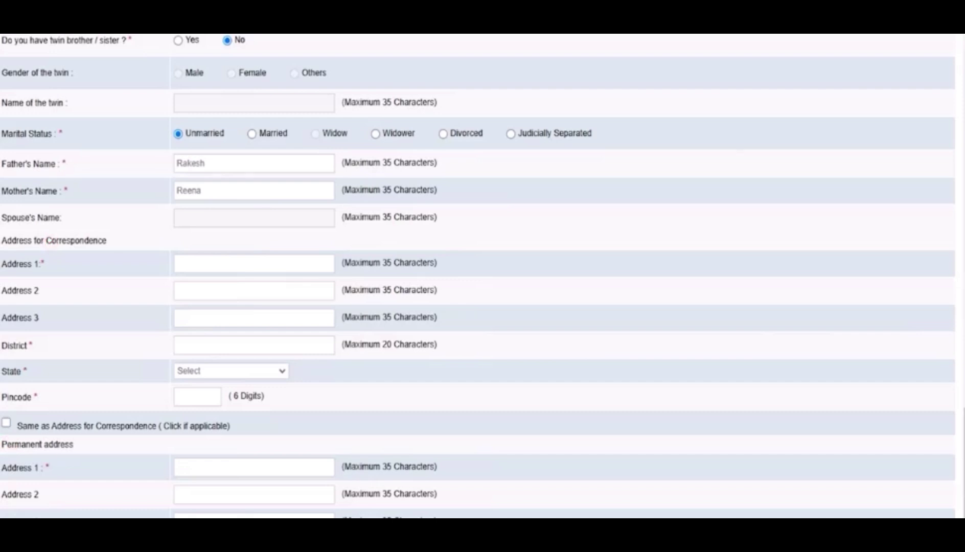
scroll(483, 277, "down", 3)
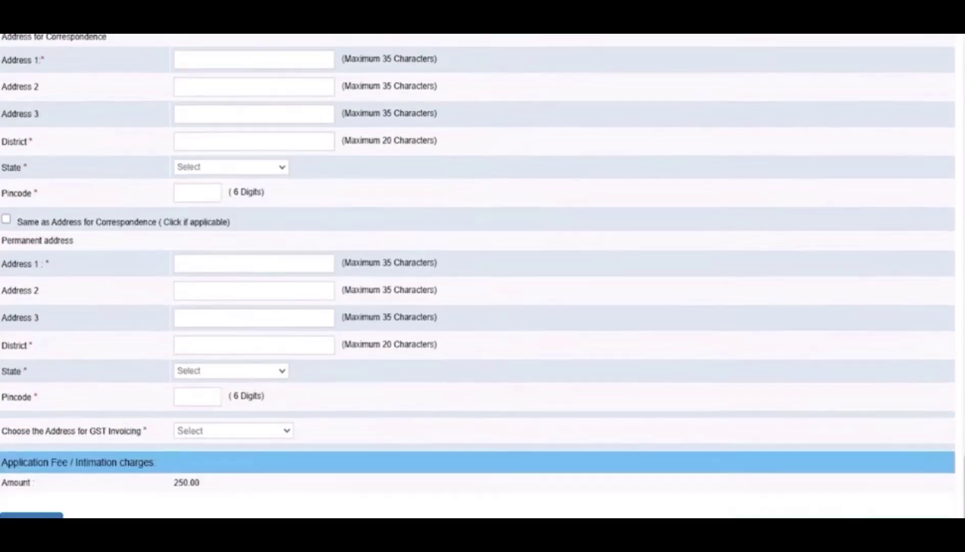
left_click(209, 432)
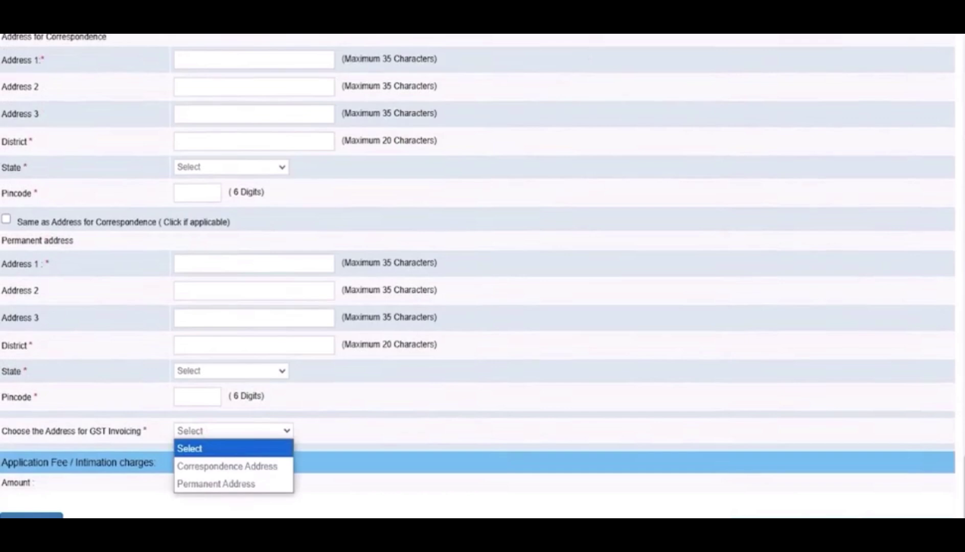
left_click(224, 466)
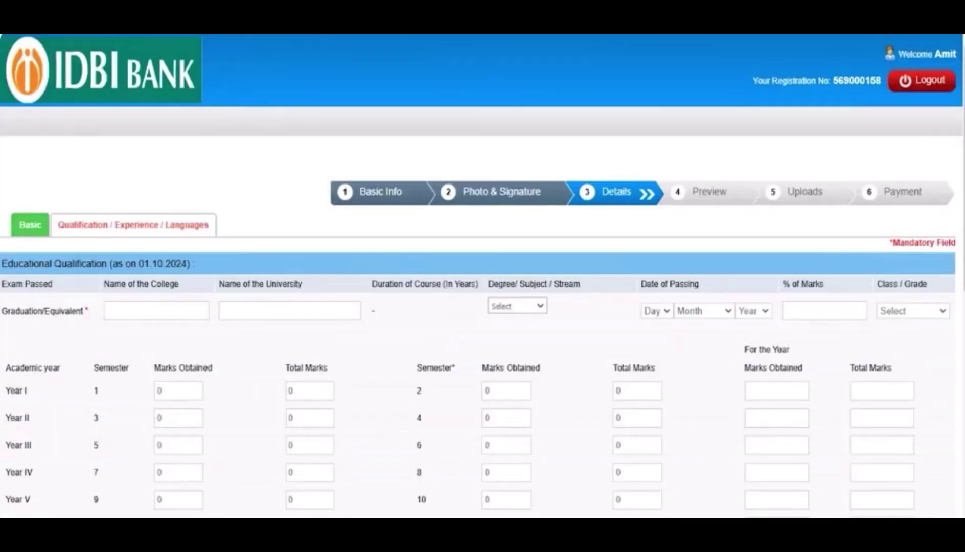
Step: Enter graduation college JIC, university CCS, and degree B.A
left_click(142, 315)
type("RTC")
key("BackSpace")
key("BackSpace")
key("BackSpace")
type("JIC")
left_click(266, 310)
type("CCS")
left_click(518, 306)
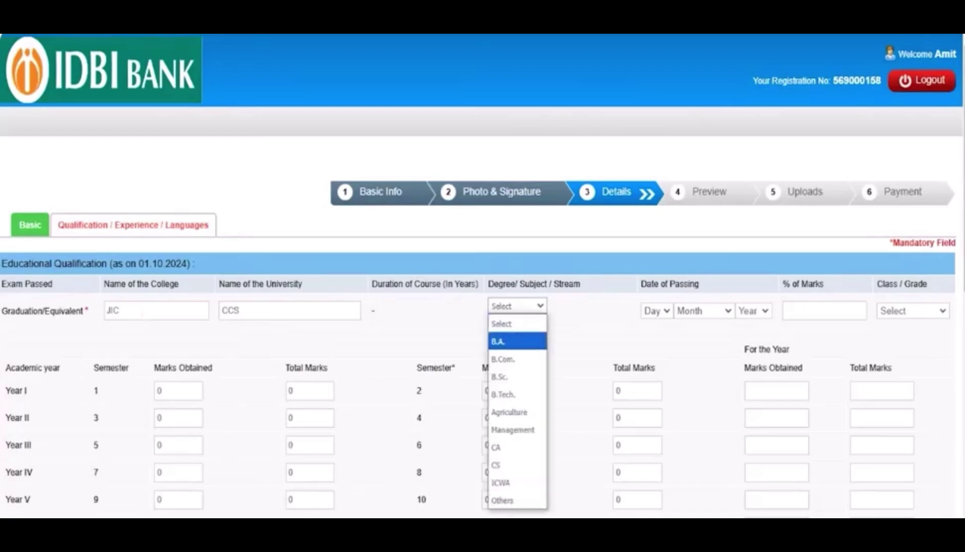
left_click(517, 341)
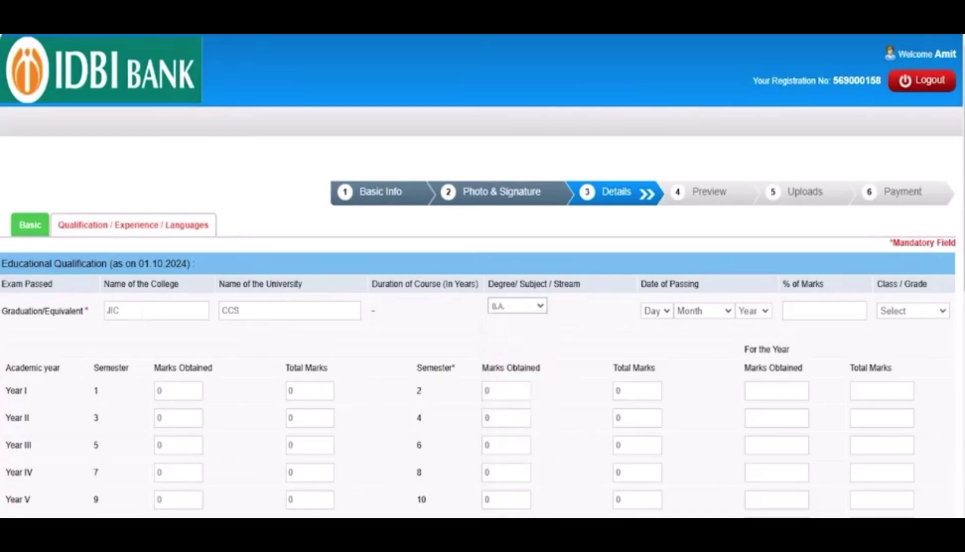
Step: Set graduation passing date 01 January 2020, 80% marks and First Class
left_click(657, 311)
left_click(655, 51)
left_click(703, 311)
left_click(703, 343)
left_click(749, 312)
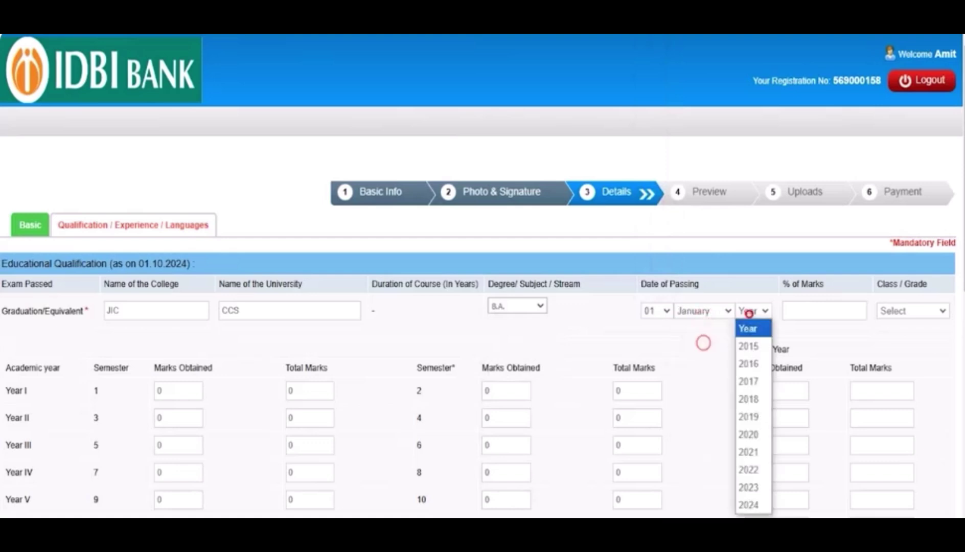
left_click(749, 435)
left_click(808, 307)
type("80")
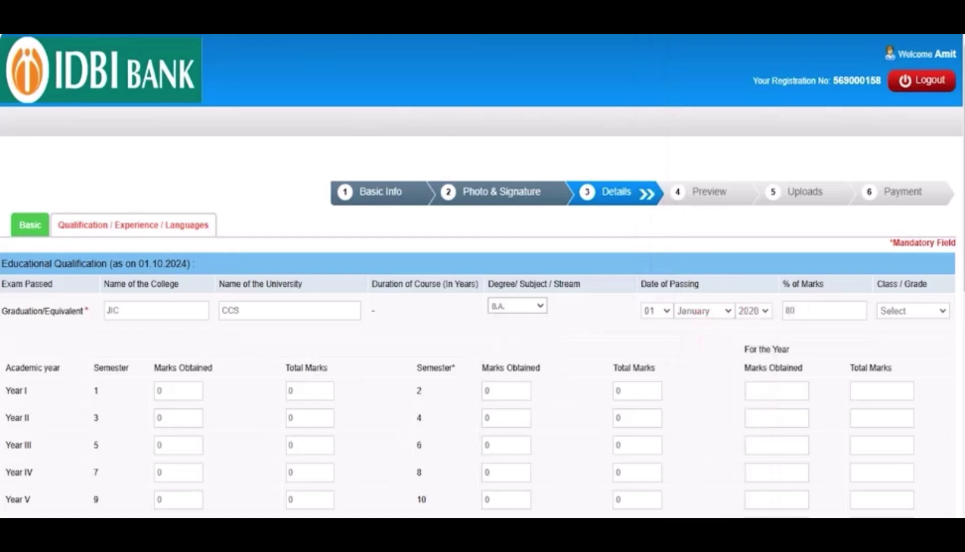
left_click(913, 311)
left_click(896, 346)
Step: Enter Year I marks: 400 of 600 in semester 1 and semester 2
left_click(19, 371)
left_click(12, 391)
left_click(173, 389)
type("400")
key("Tab")
type("600")
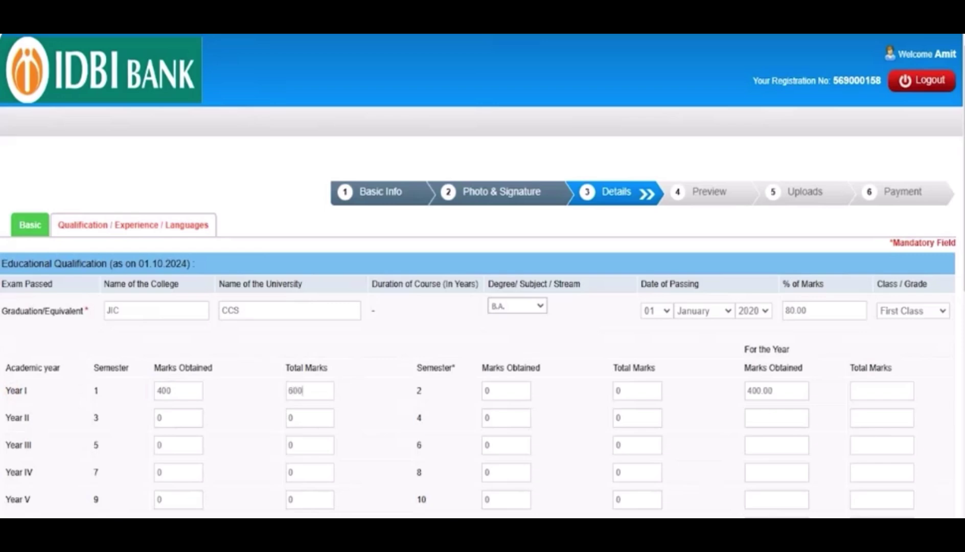
key("Tab")
type("400")
key("Tab")
type("600")
key("Tab")
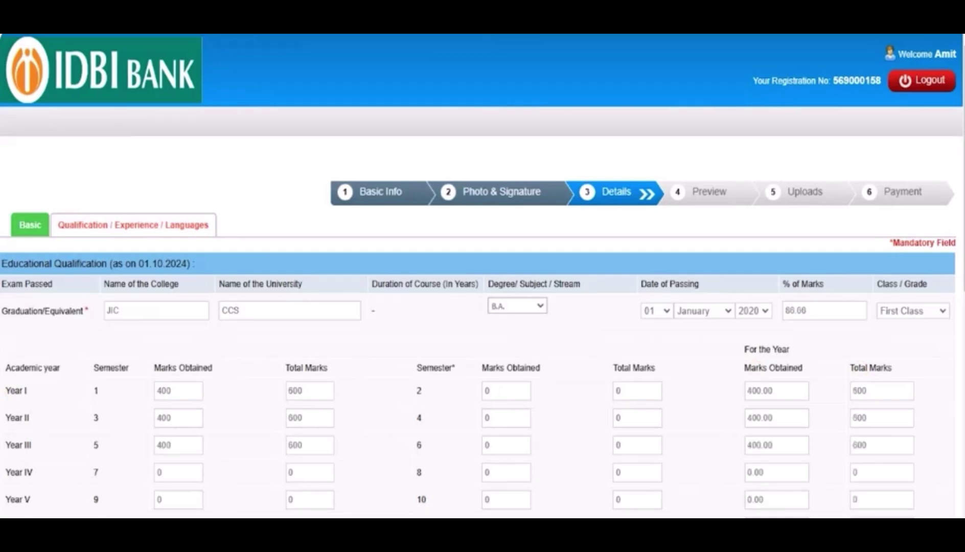
Step: Keep B.A. as the degree and clear the leftover Year II and III marks fields
left_click(506, 308)
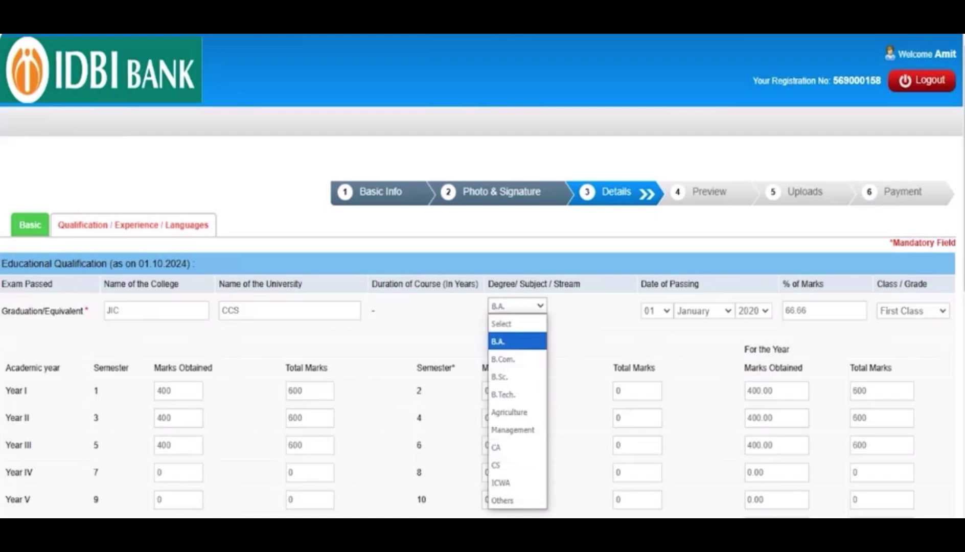
key("Return")
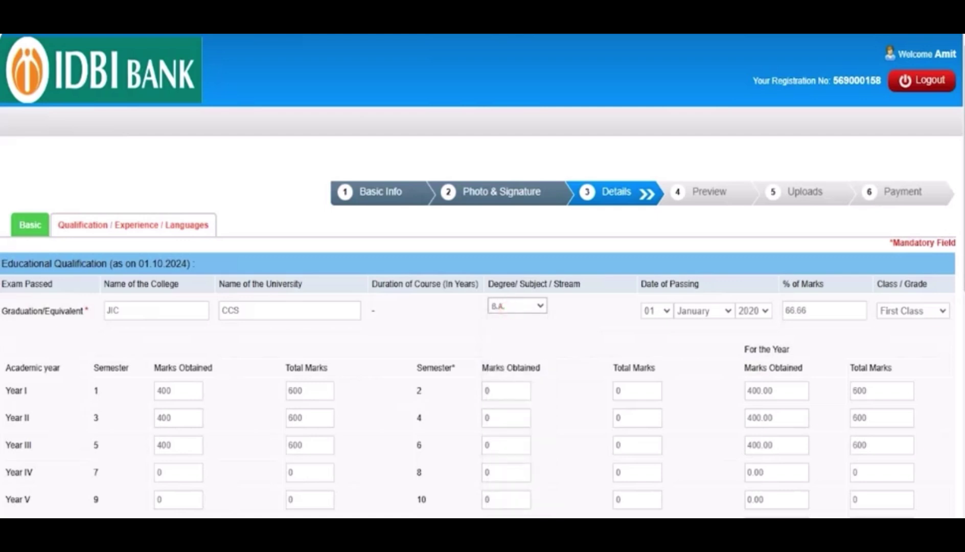
double_click(169, 391)
double_click(295, 391)
double_click(164, 418)
double_click(165, 445)
double_click(296, 417)
double_click(296, 445)
left_click(243, 507)
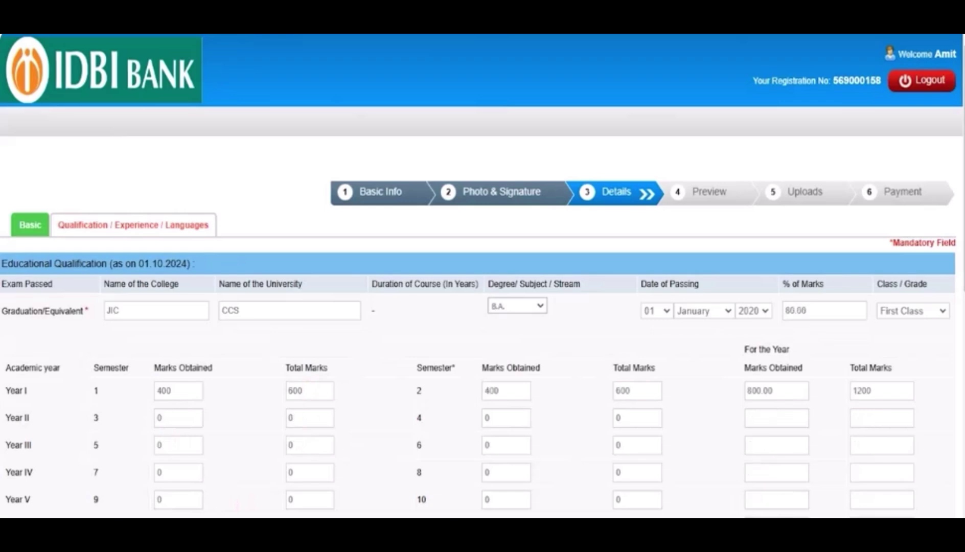
Step: Enter post-graduation college JIC, university CCS, and degree MA
scroll(482, 276, "down", 5)
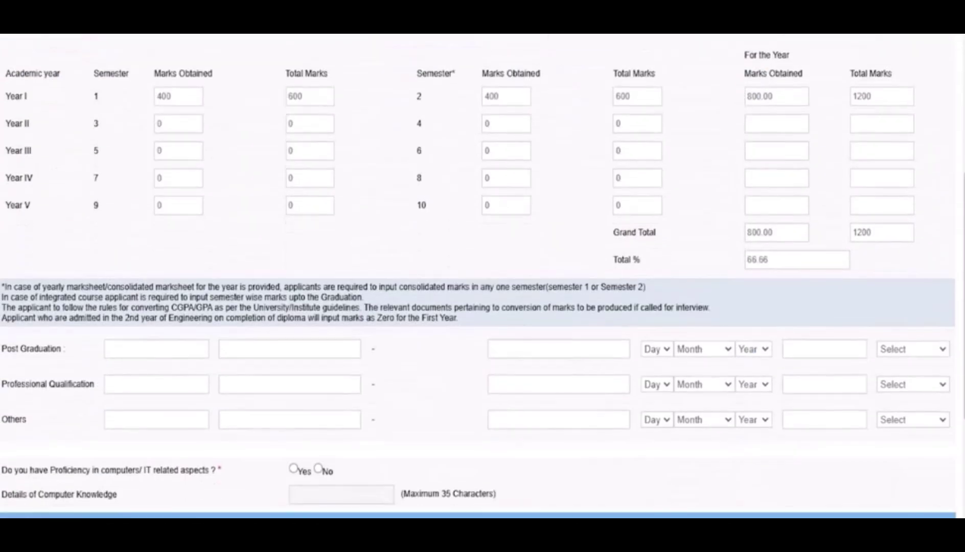
scroll(483, 276, "up", 3)
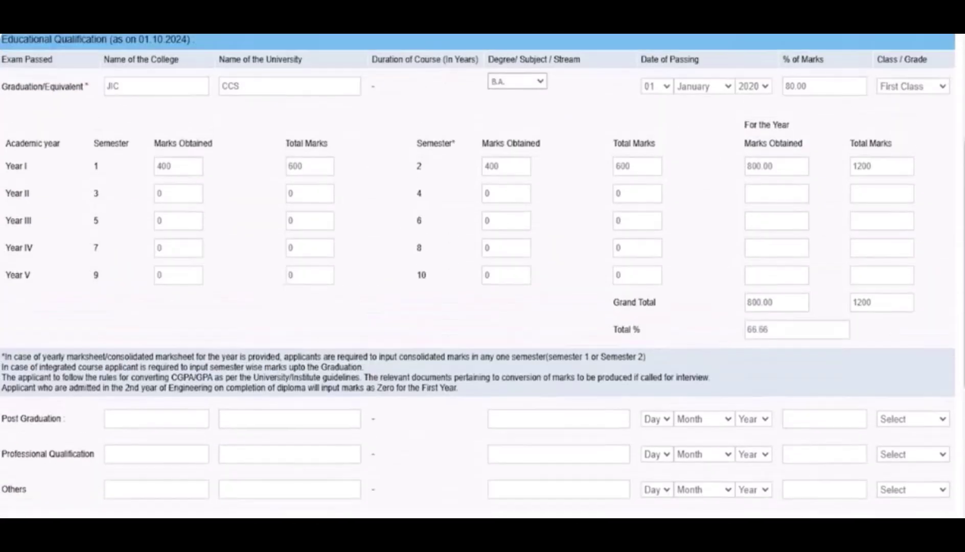
left_click(131, 496)
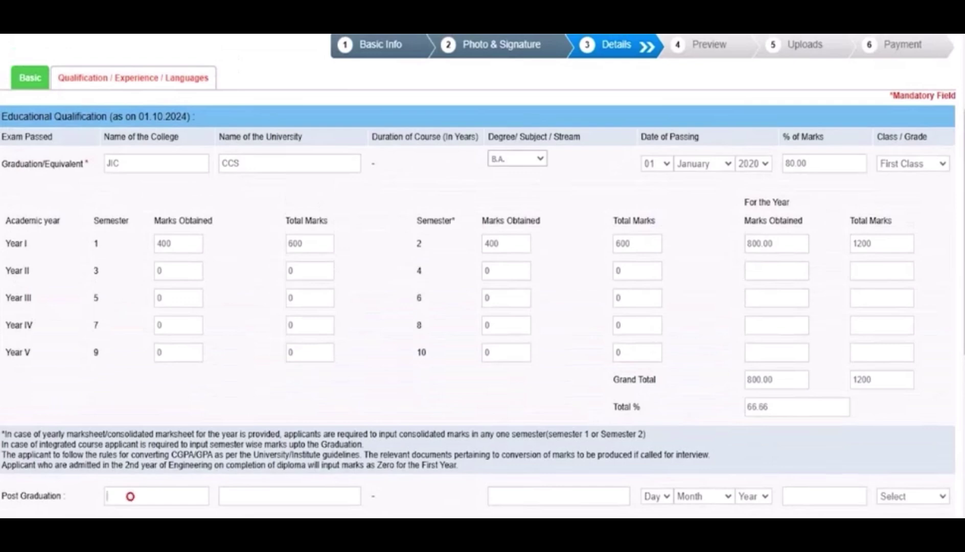
type("JIC")
key("Tab")
type("CCS")
type("MA")
Step: Set post-graduation passing date 07 October 2024, 80.00 marks and First Class
left_click(656, 495)
left_click(650, 266)
left_click(704, 495)
left_click(692, 444)
left_click(753, 496)
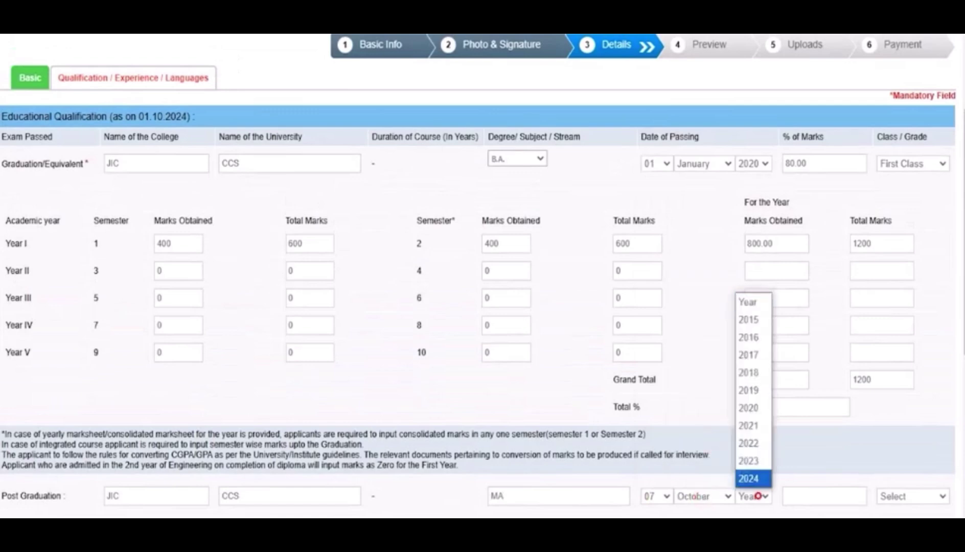
left_click(751, 476)
left_click(806, 494)
type("80.00")
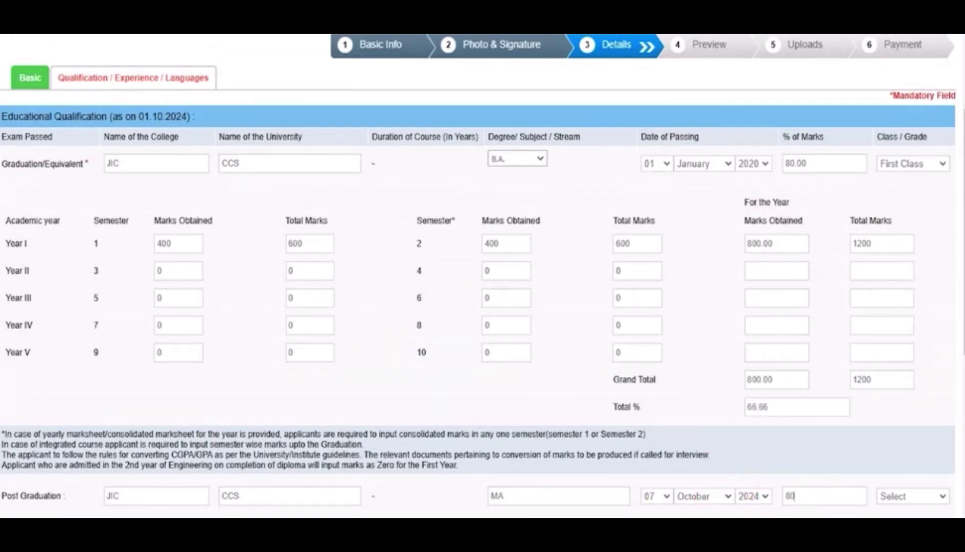
left_click(903, 496)
left_click(902, 527)
Step: Declare computer proficiency Yes with level 'Basic'
scroll(482, 276, "down", 5)
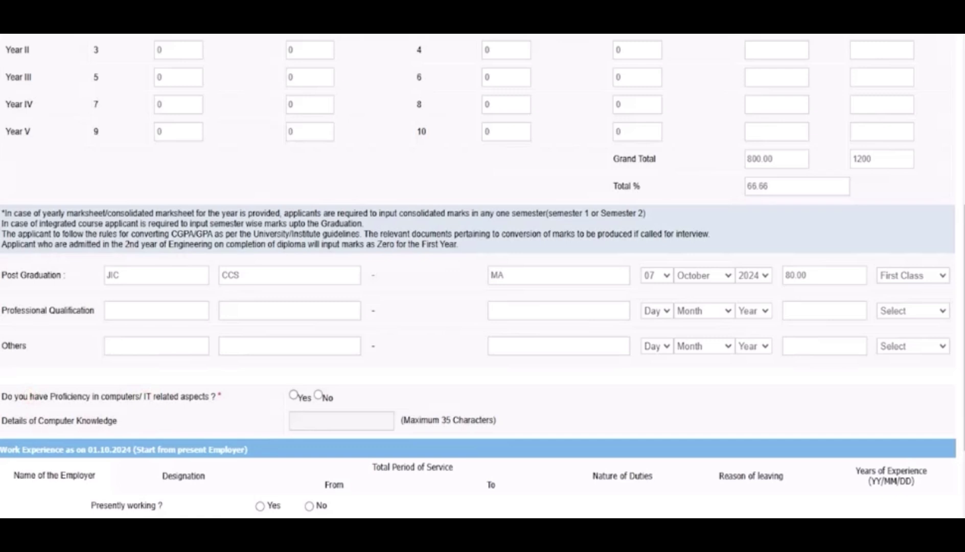
left_click(293, 395)
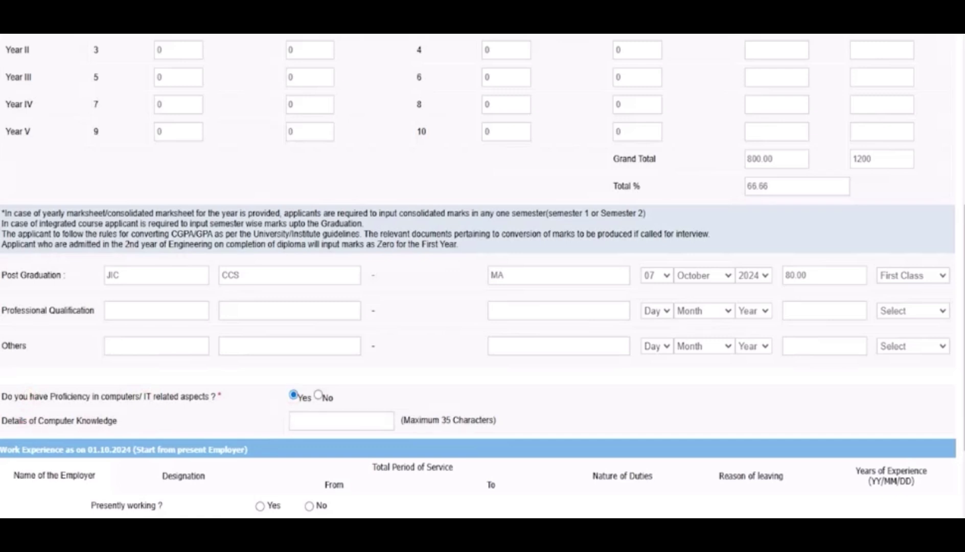
type("Basic")
Step: Step through the work-experience fields (employer, designation, service dates, duties, leaving reason) without filling them
scroll(20, 301, "down", 3)
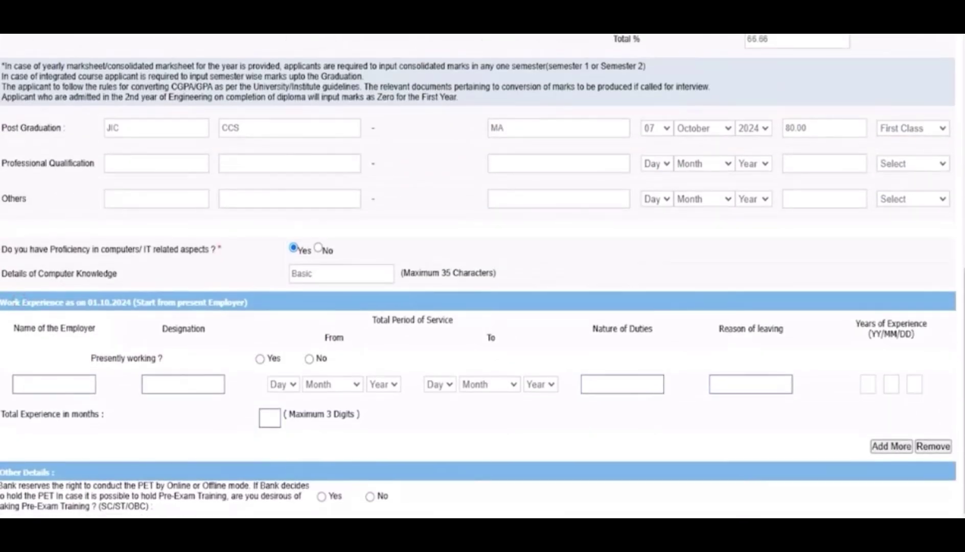
left_click(64, 384)
left_click(161, 385)
left_click(280, 384)
left_click(328, 385)
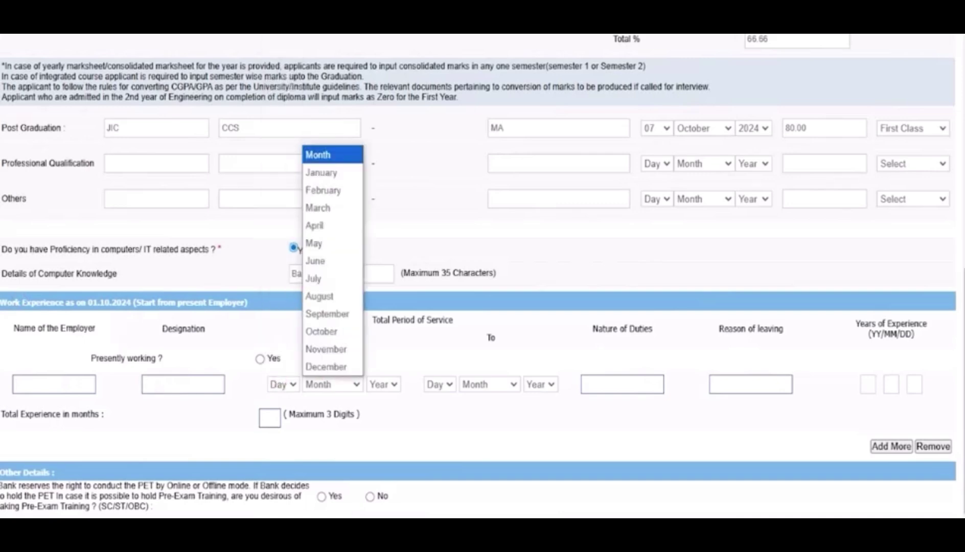
left_click(373, 387)
left_click(478, 384)
left_click(537, 385)
left_click(504, 407)
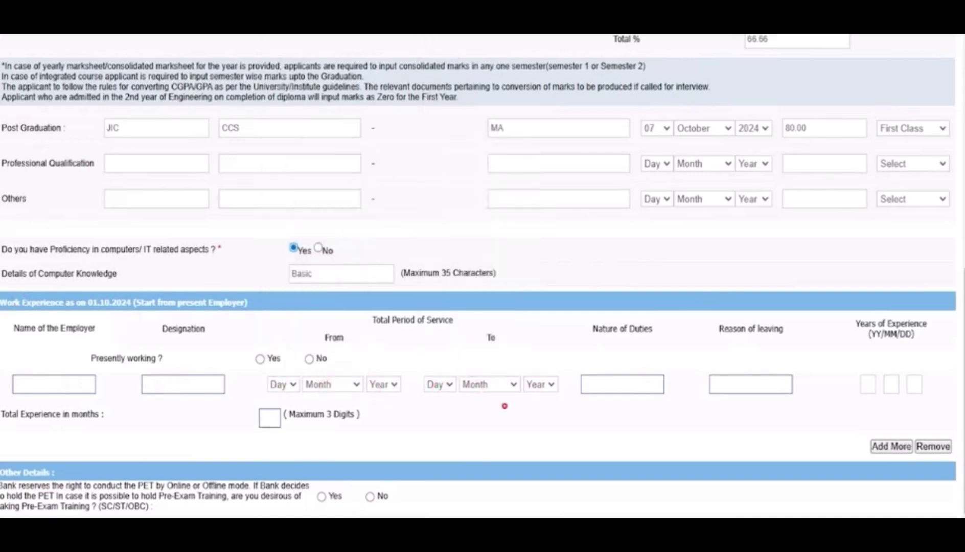
left_click(626, 386)
left_click(742, 384)
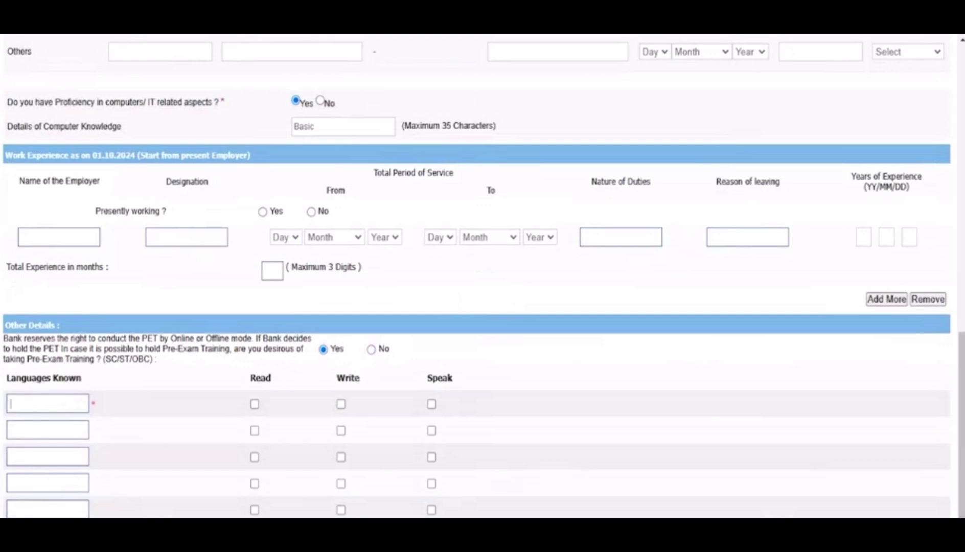
Step: Tick Read, Write, Speak for Hindi, then add English with Read, Write, Speak
left_click(254, 404)
left_click(341, 403)
left_click(431, 404)
left_click(29, 431)
type("English")
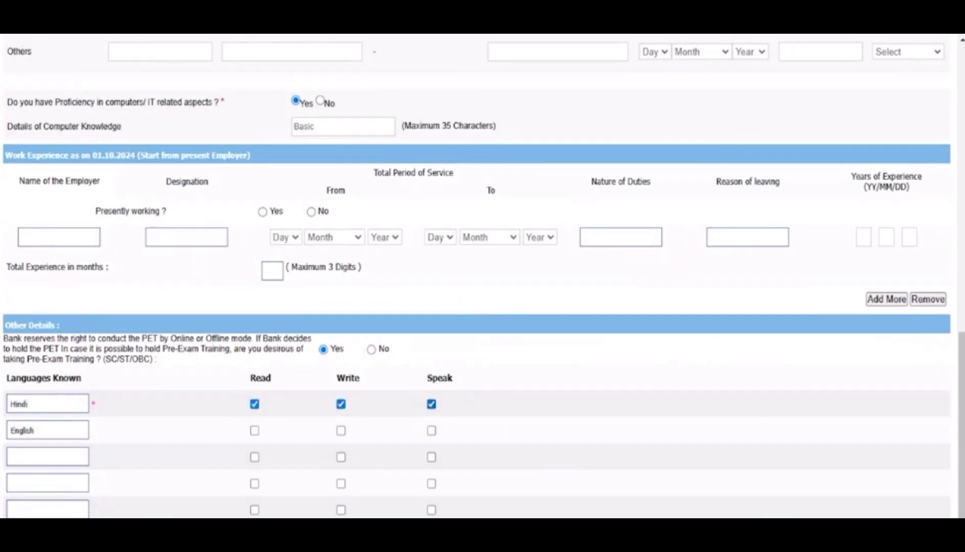
left_click(255, 430)
left_click(341, 431)
left_click(432, 430)
Step: Scroll the preview to the Declaration and tick 'I Agree'
scroll(483, 276, "down", 1)
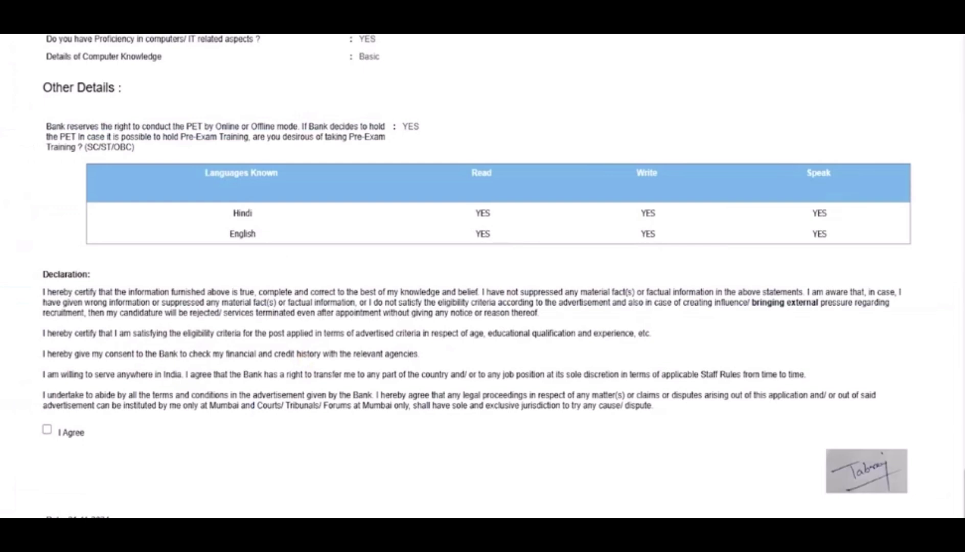
left_click(46, 429)
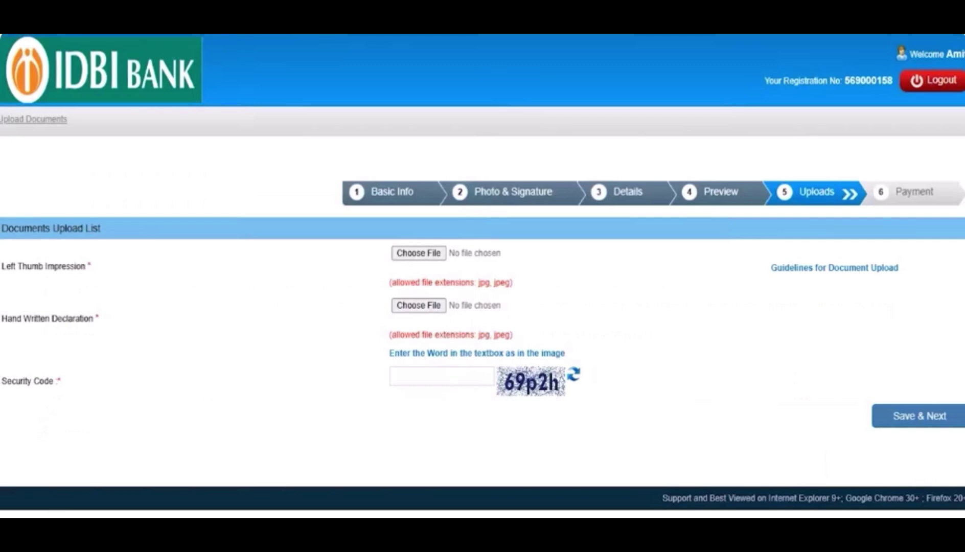
Step: Highlight the upload size limits: thumb impression 20–50 KB, handwritten declaration 50–100 KB
left_click_drag(13, 266, 68, 266)
left_click_drag(12, 318, 82, 318)
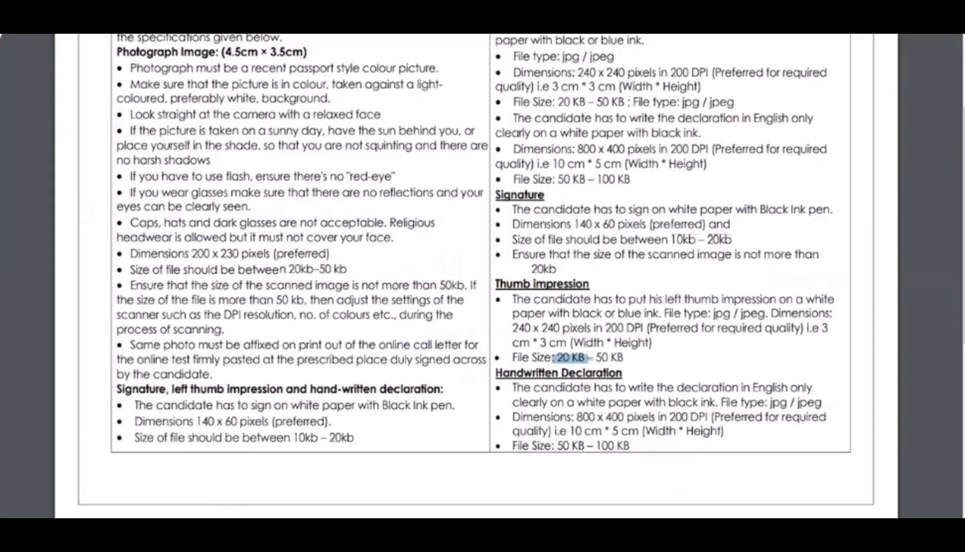
left_click_drag(592, 357, 623, 358)
left_click_drag(557, 445, 624, 445)
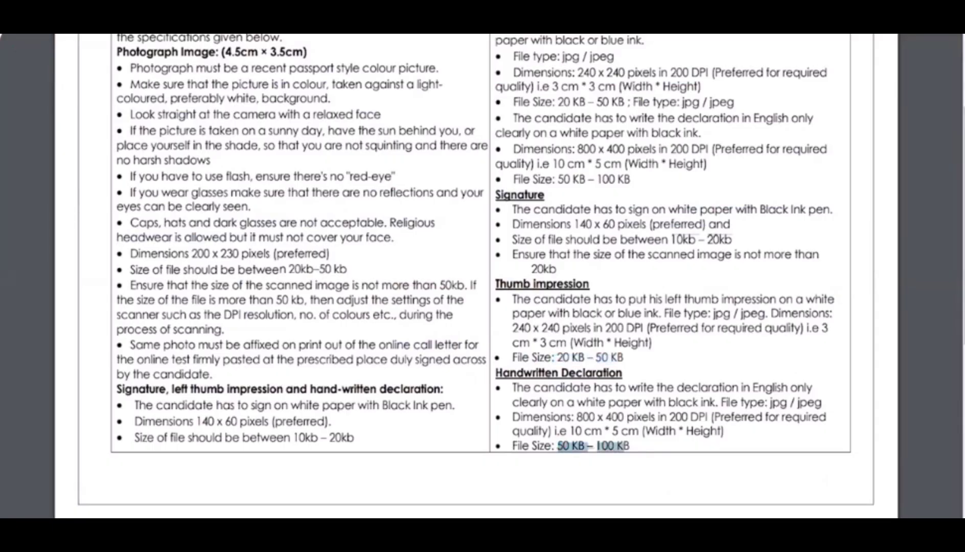